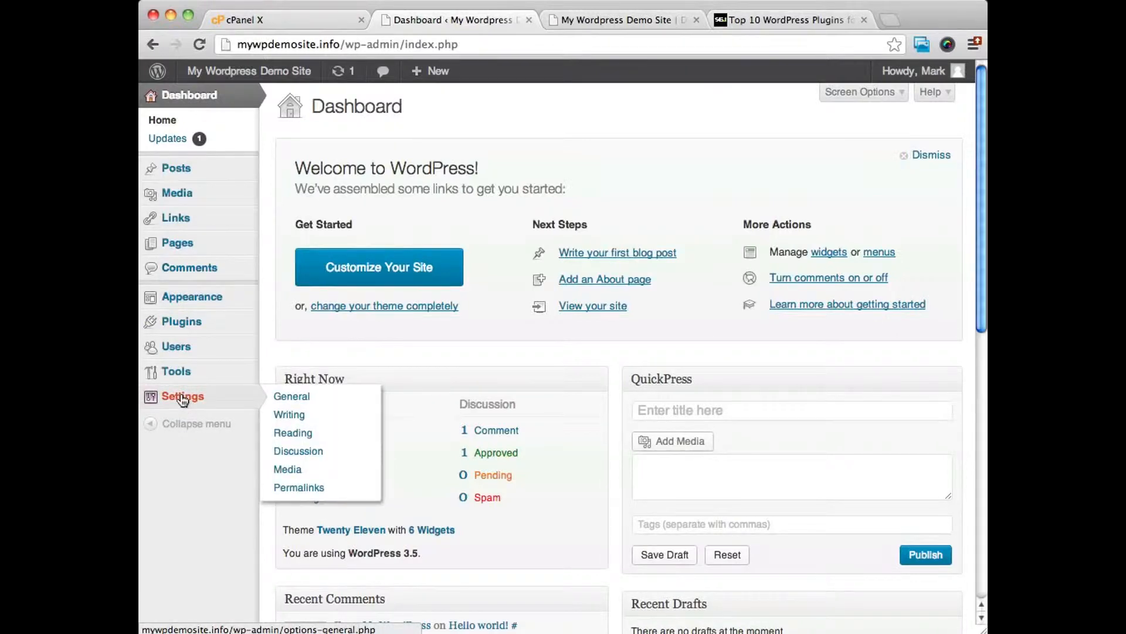
Open the General settings and examine the site title, tagline and site address fields
click(182, 398)
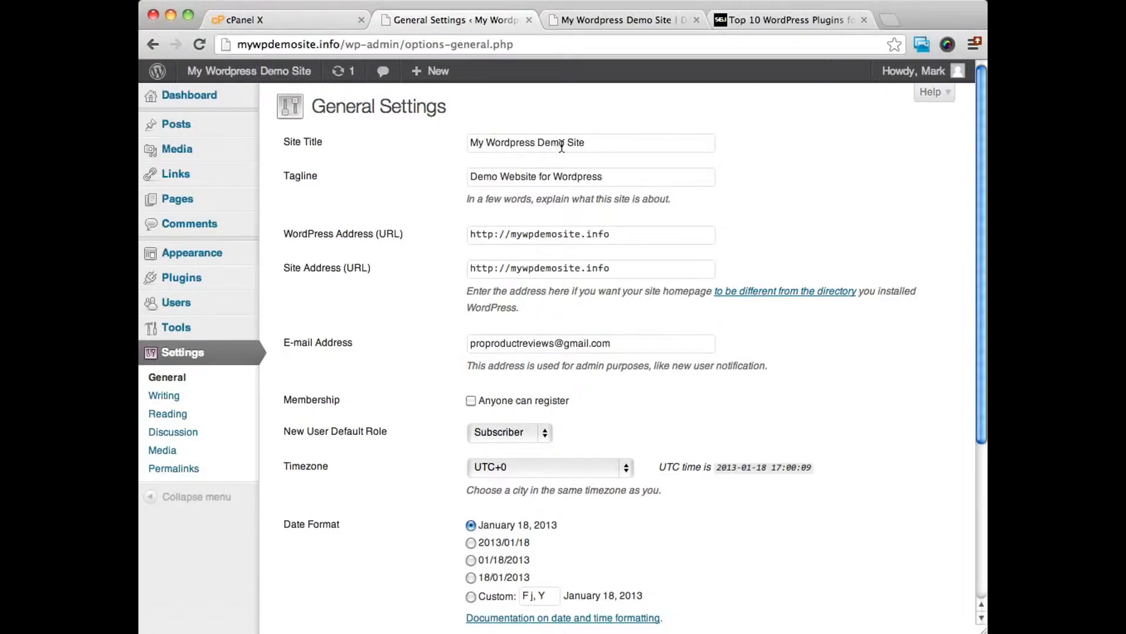
drag(474, 144, 597, 142)
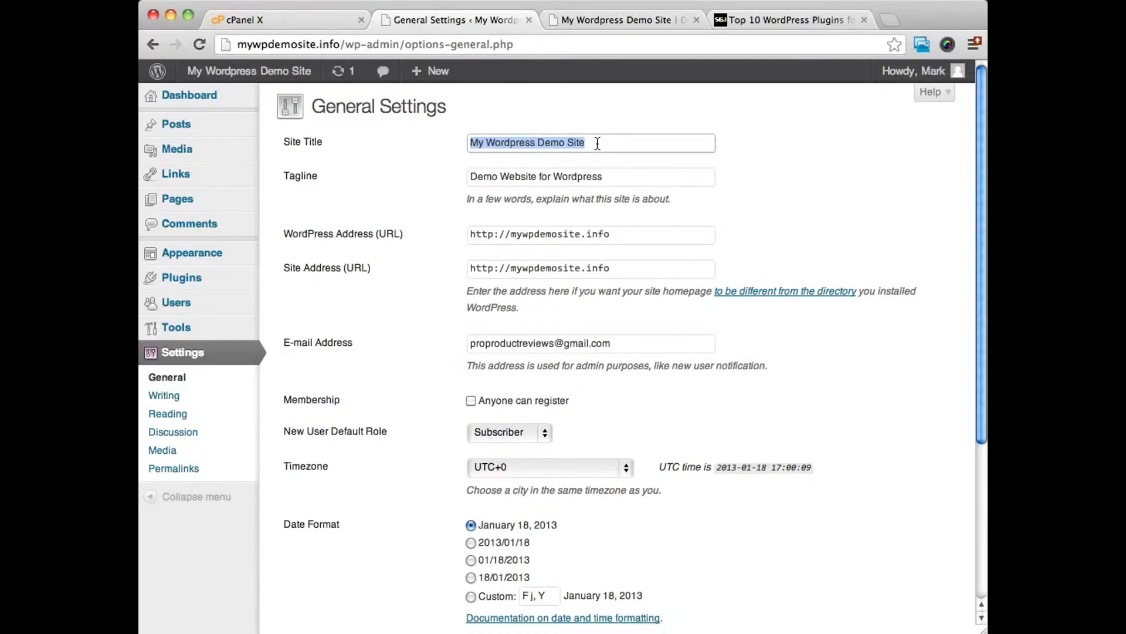
click(597, 143)
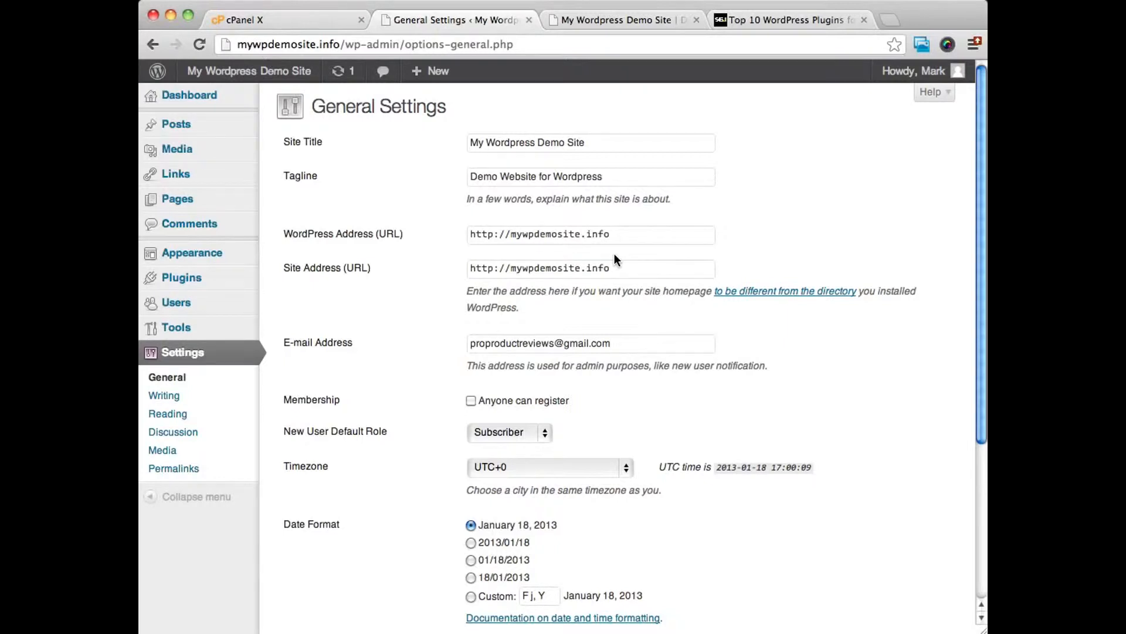
click(615, 271)
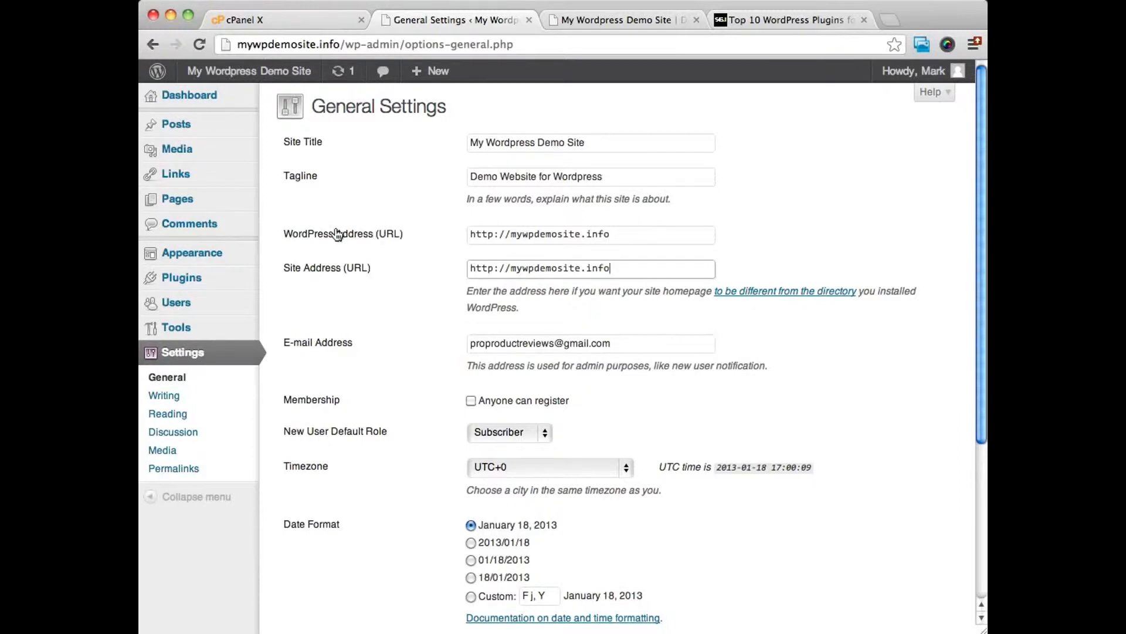
drag(623, 236, 461, 237)
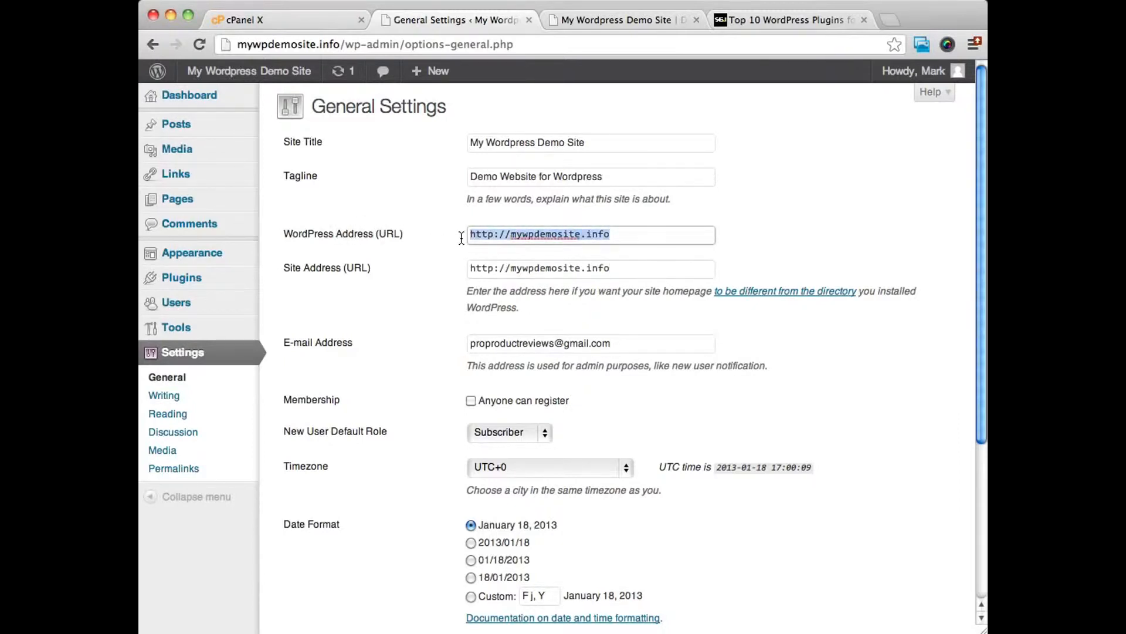
click(636, 233)
text(/blog)
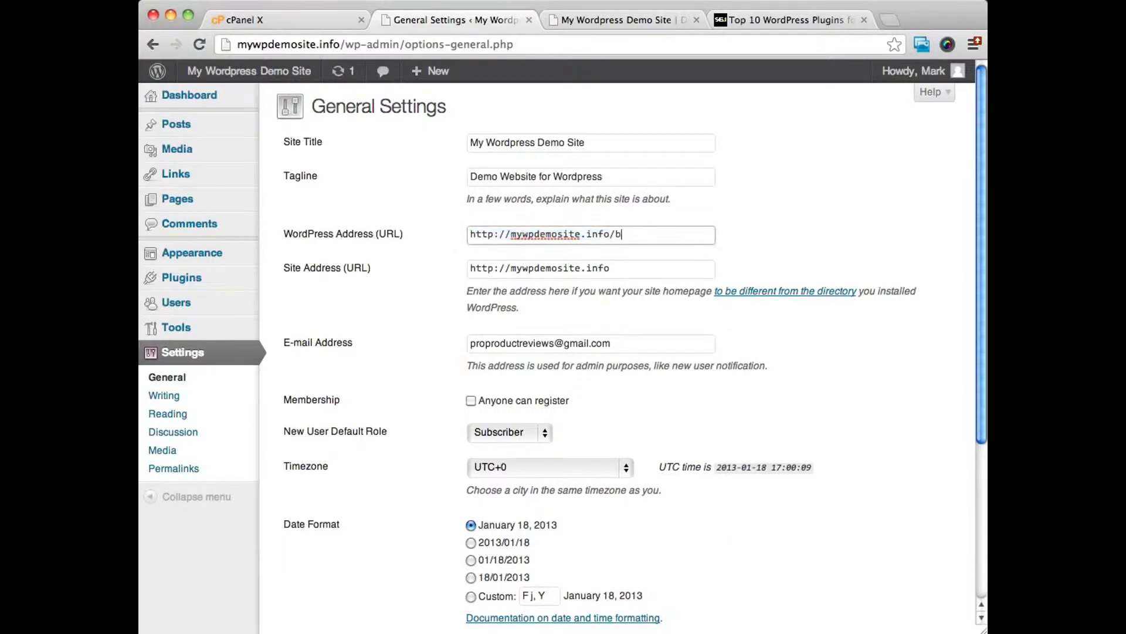
key(BackSpace)
key(BackSpace)
key(BackSpace)
key(BackSpace)
key(BackSpace)
Review the remaining General settings down to the week start and save them
scroll(709, 335, down, 5)
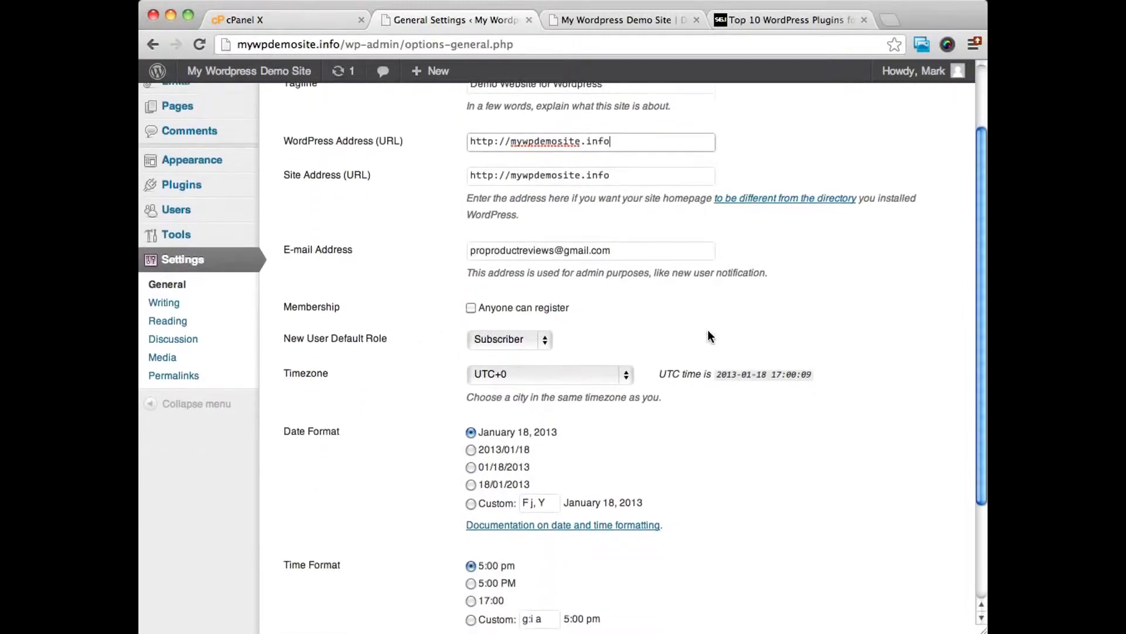
scroll(707, 335, down, 4)
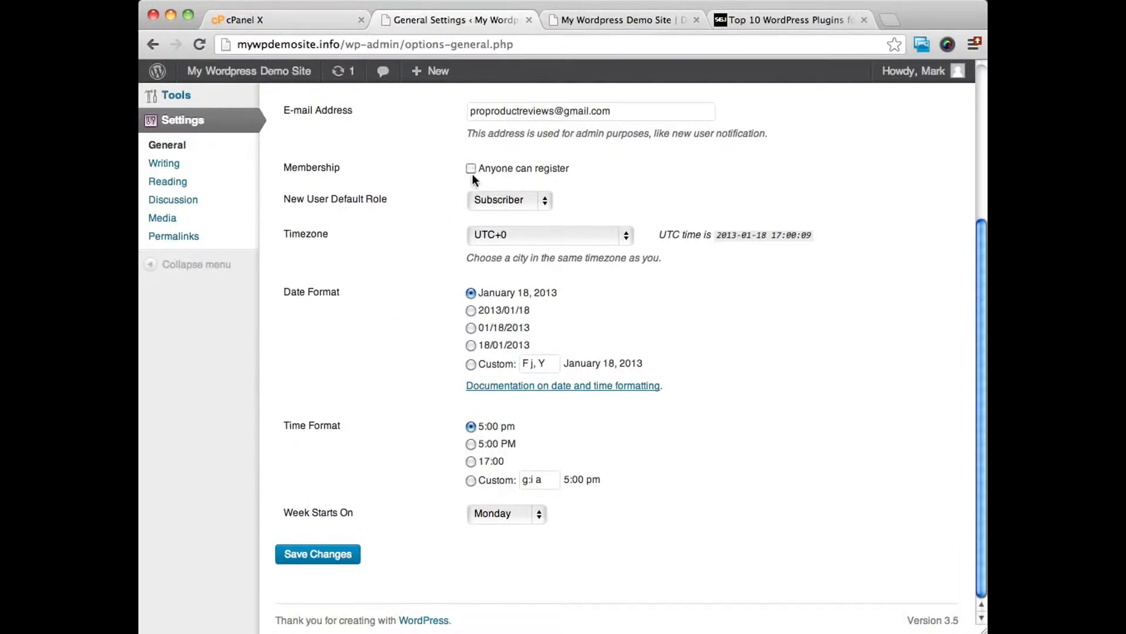
scroll(590, 139, up, 3)
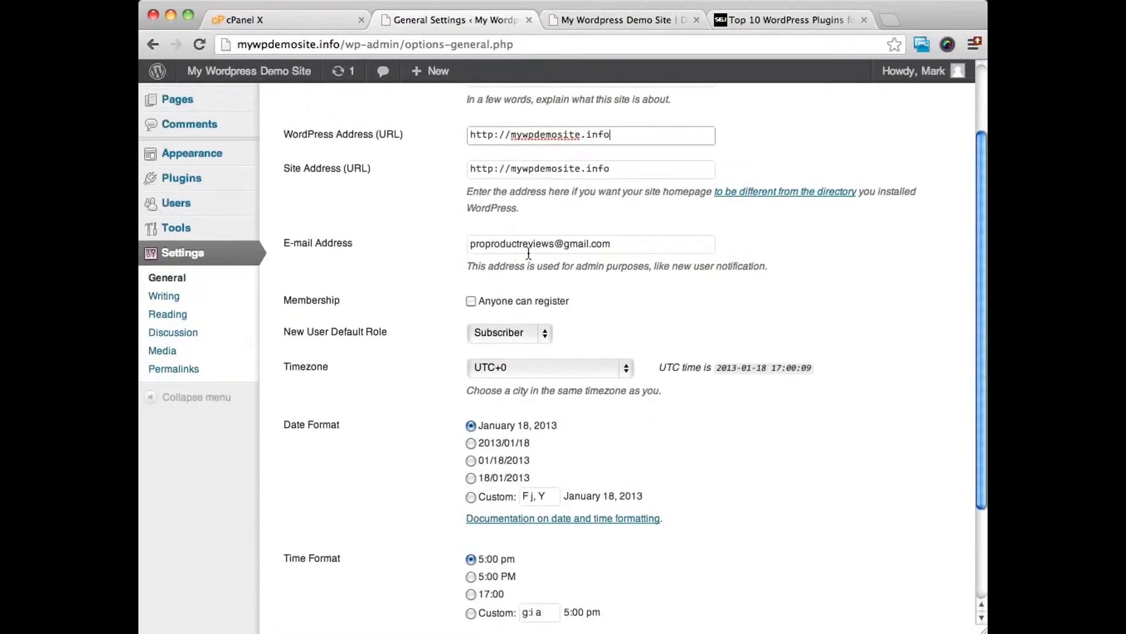
scroll(409, 463, down, 3)
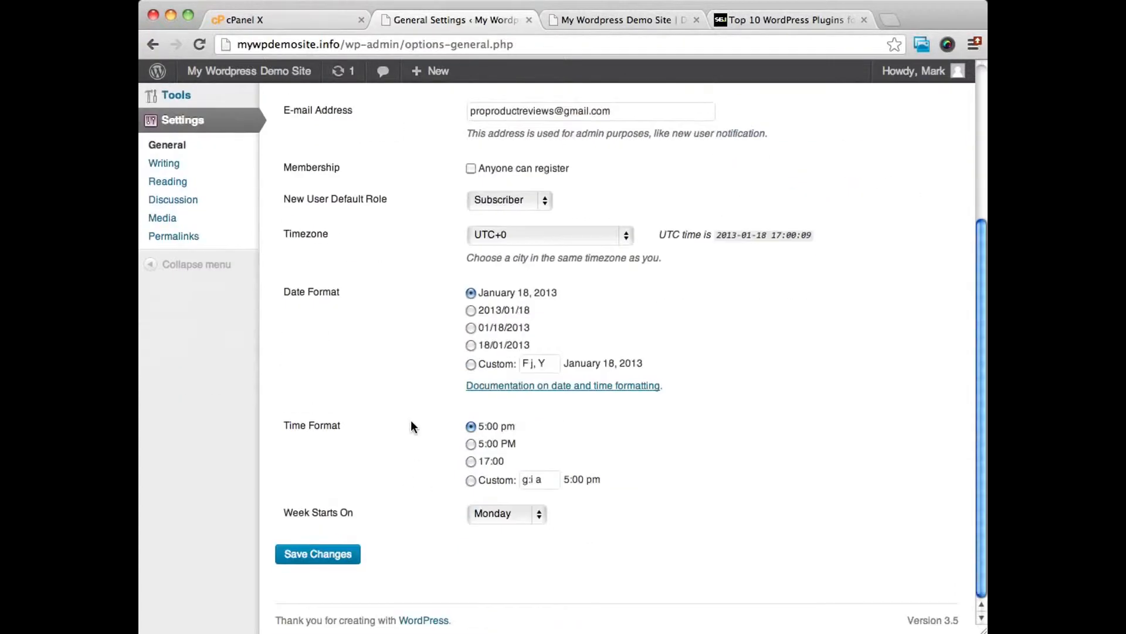
click(333, 563)
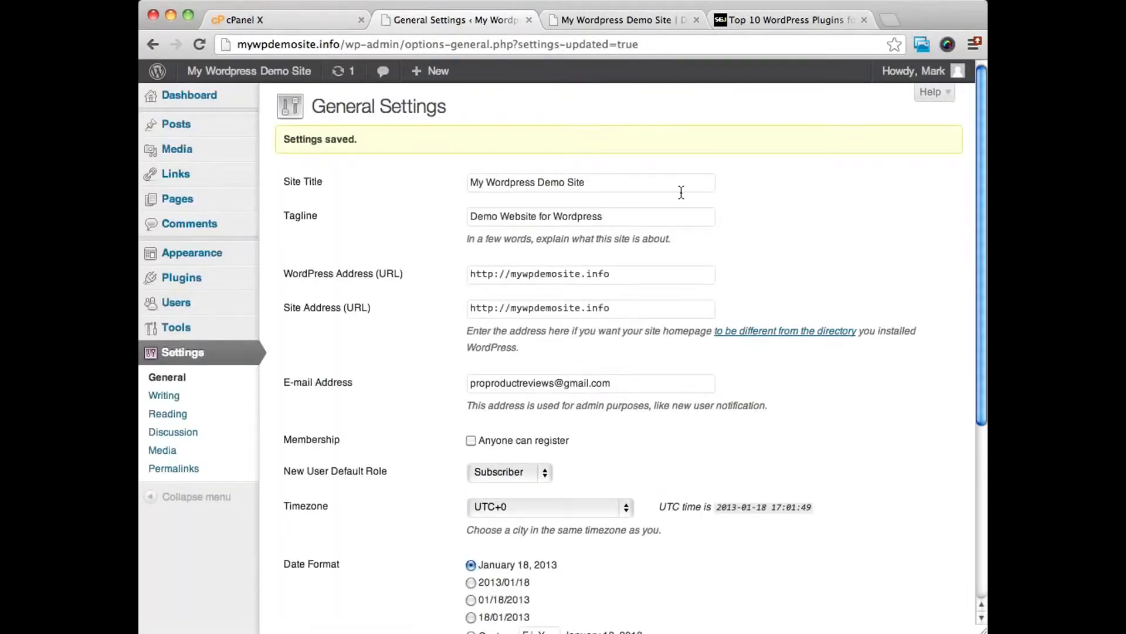
scroll(680, 188, down, 5)
scroll(681, 189, up, 5)
drag(395, 137, 282, 139)
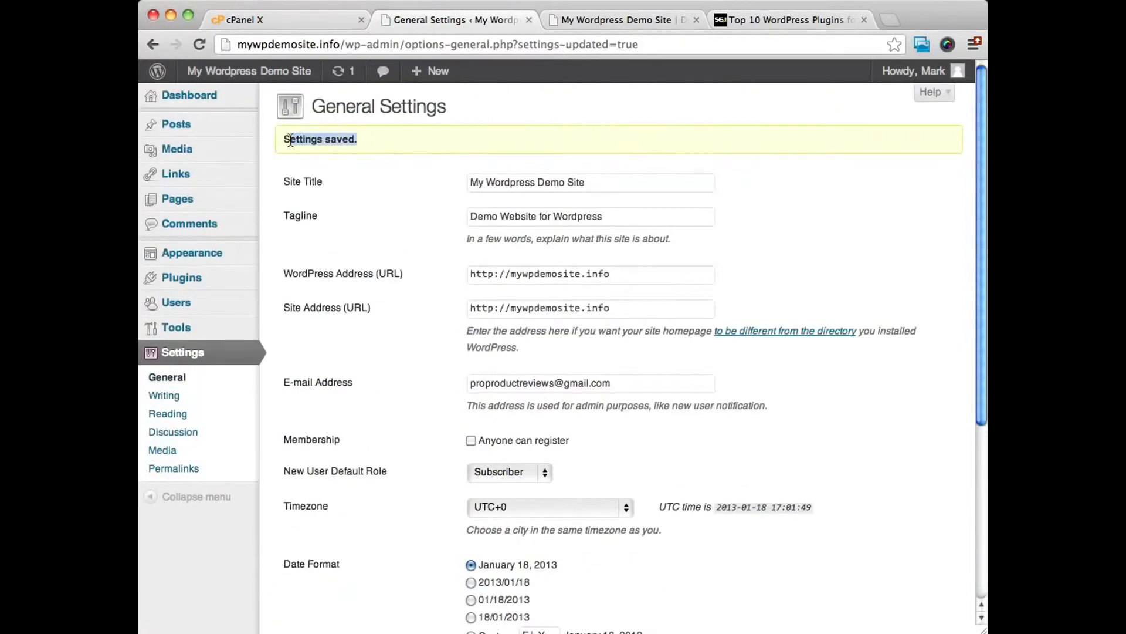
click(379, 136)
Open the Writing settings and examine the formatting, default category and post-via-e-mail options
scroll(722, 132, down, 3)
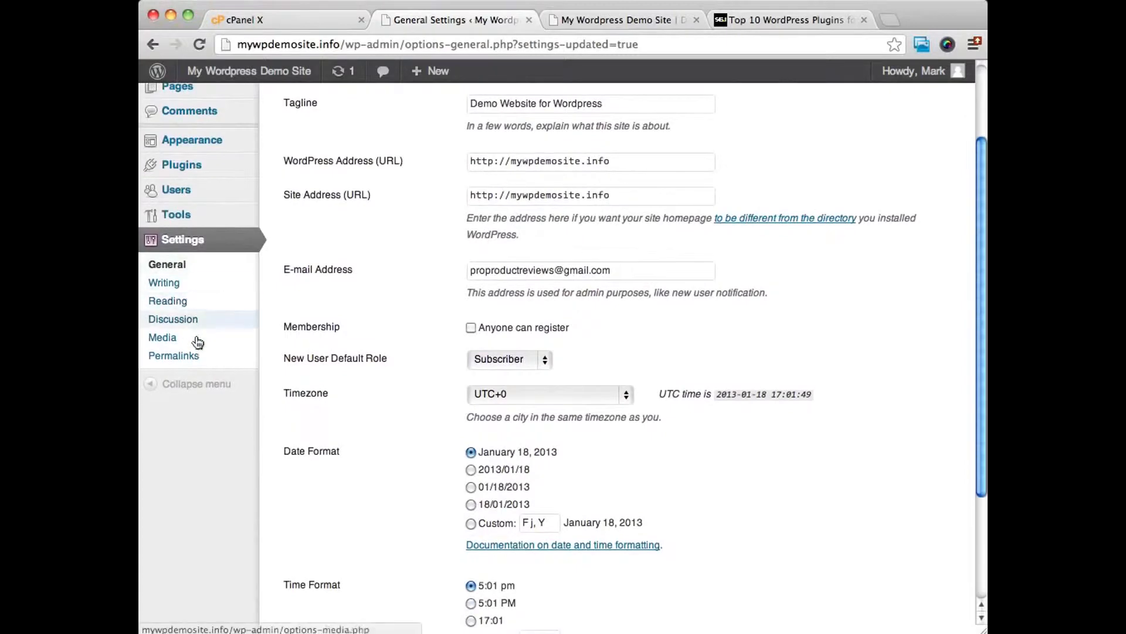
click(154, 284)
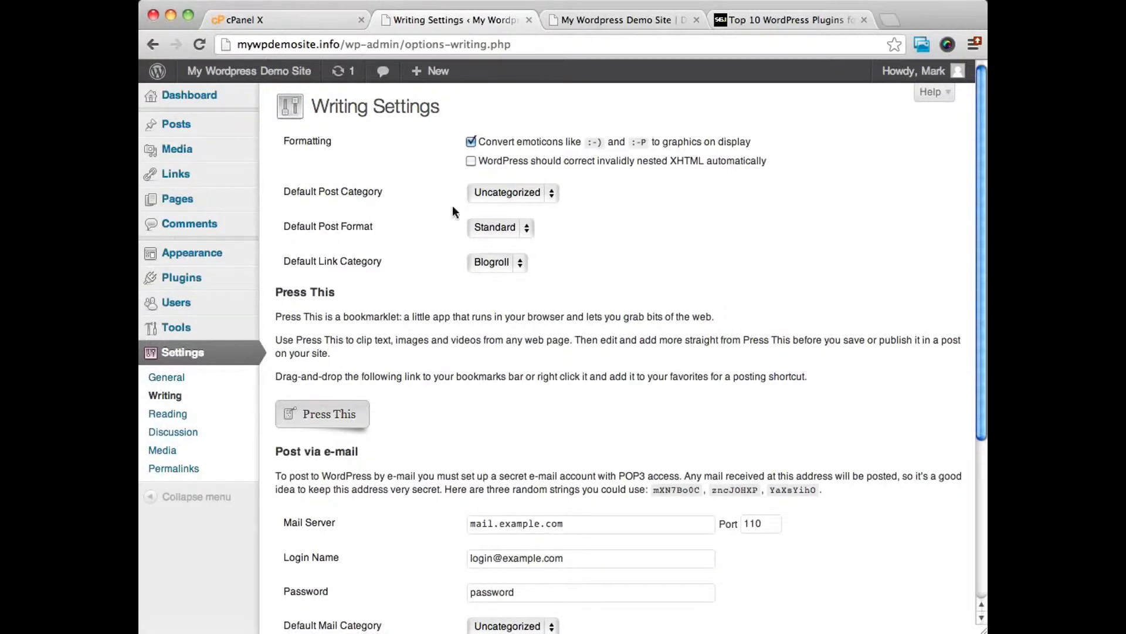
scroll(587, 209, down, 1)
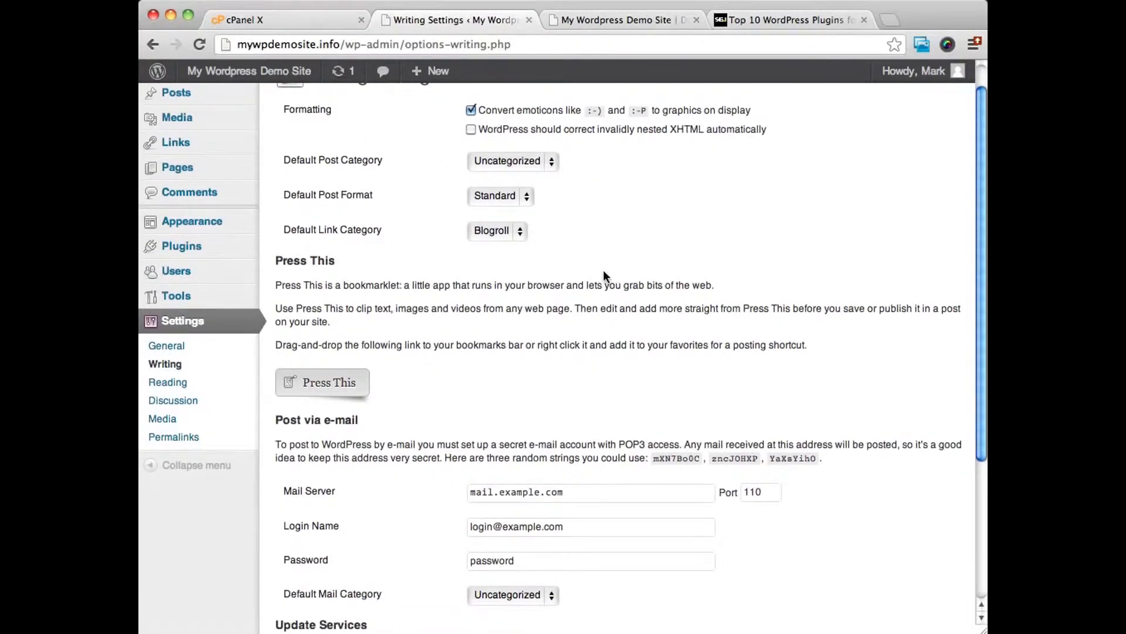
In the Reading settings, make the front page a static page using Sample Page and save the changes
click(164, 389)
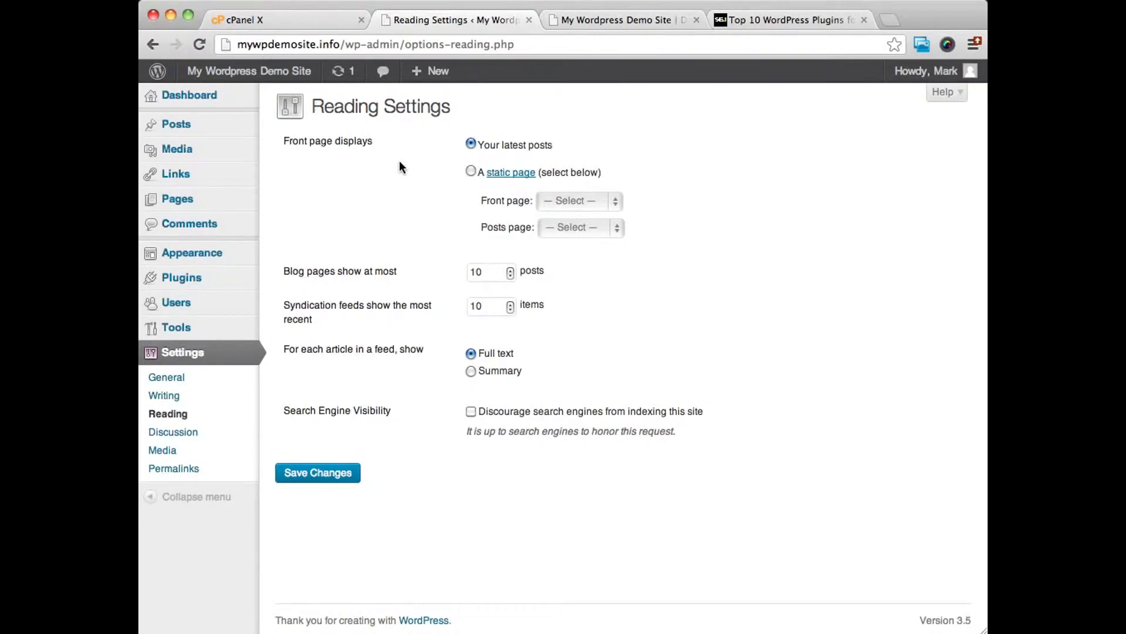
drag(280, 138, 374, 143)
click(671, 126)
click(471, 172)
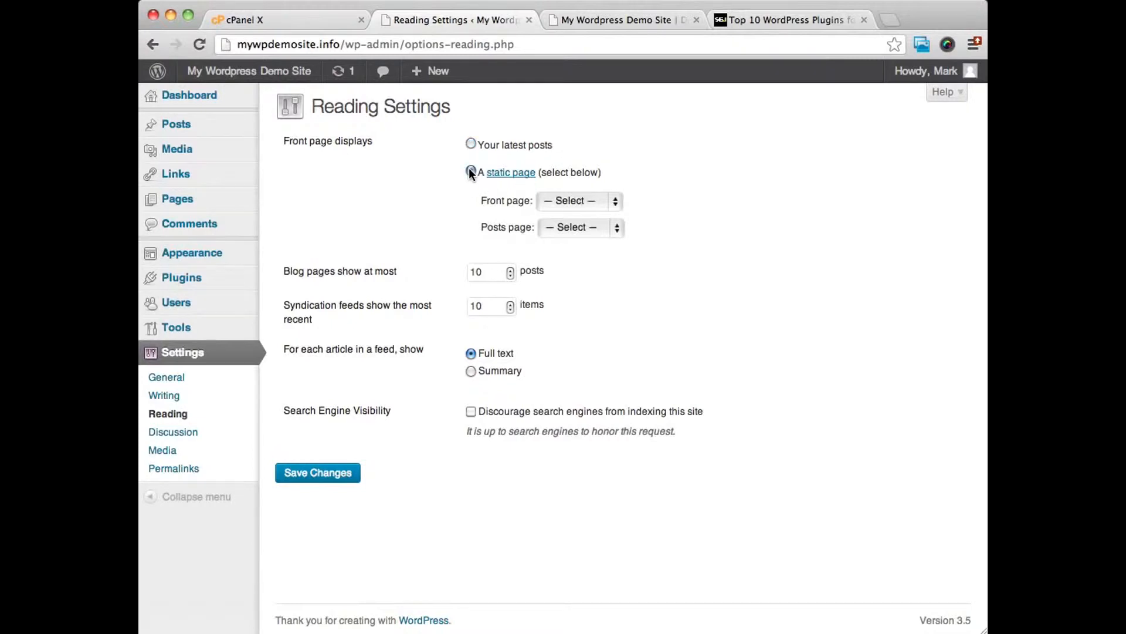
click(592, 199)
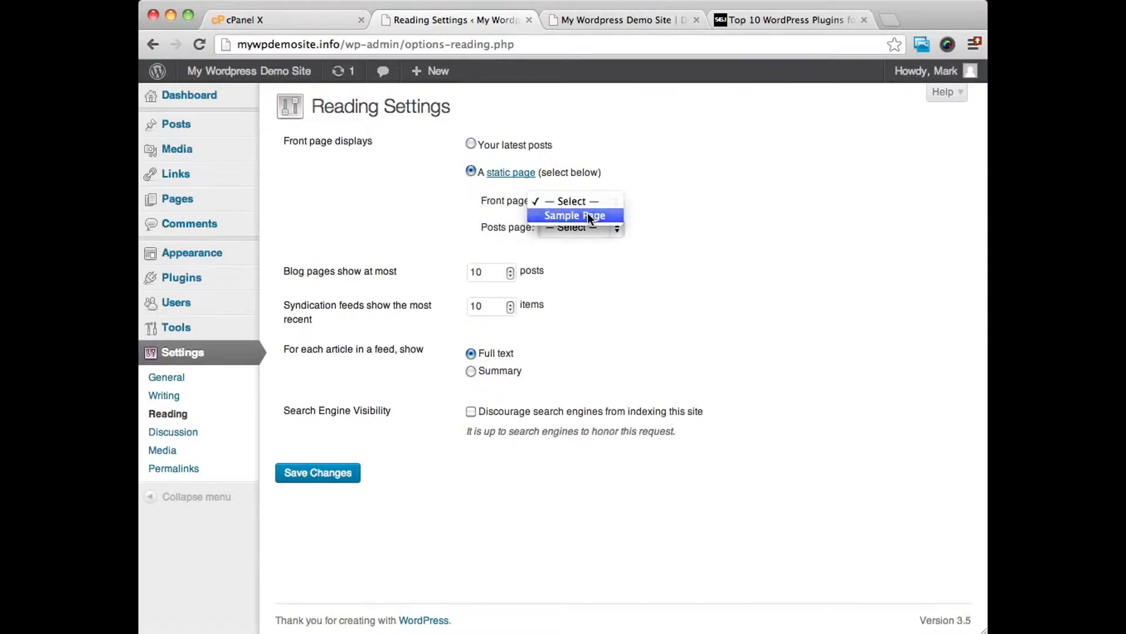
click(587, 212)
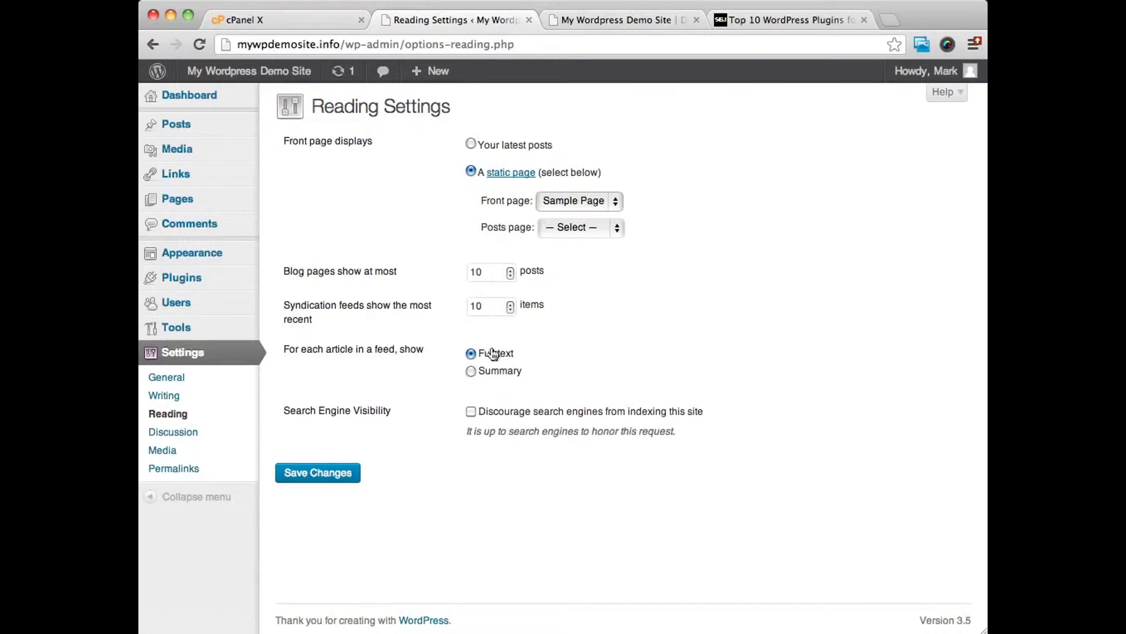
click(324, 474)
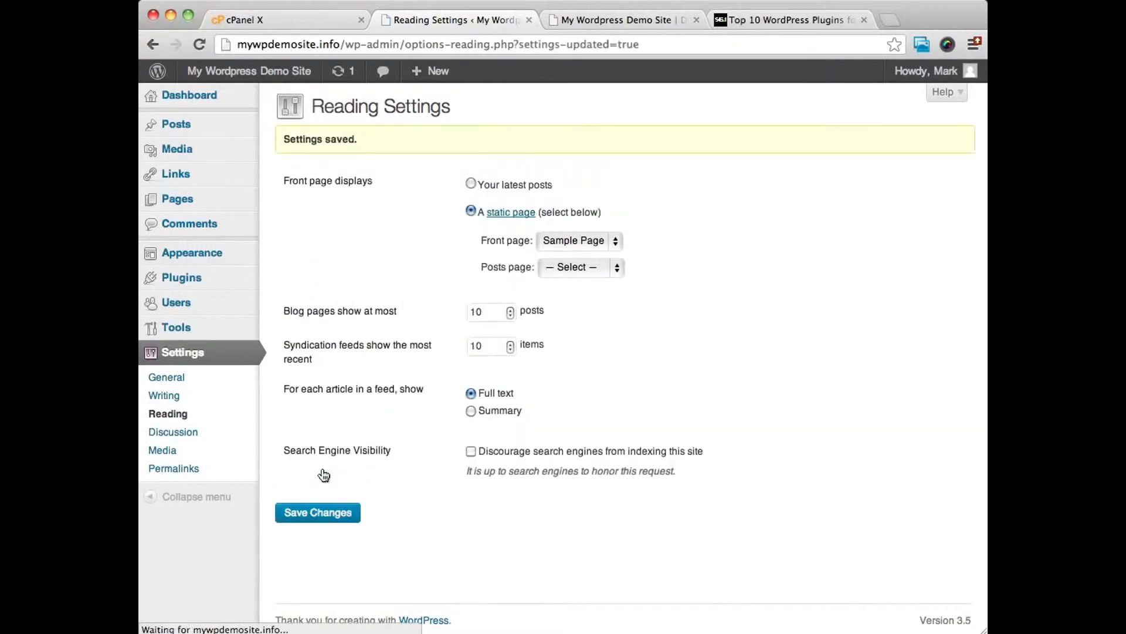
Reload the live demo site and examine its front page from the header down to the comment form
click(629, 19)
click(350, 179)
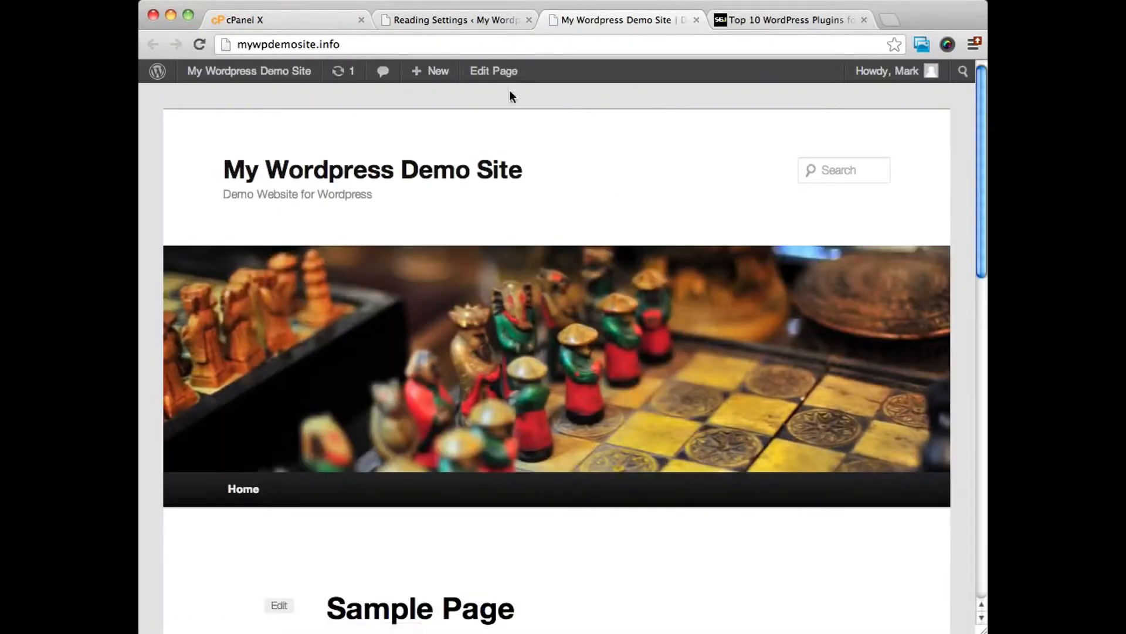
scroll(578, 149, down, 3)
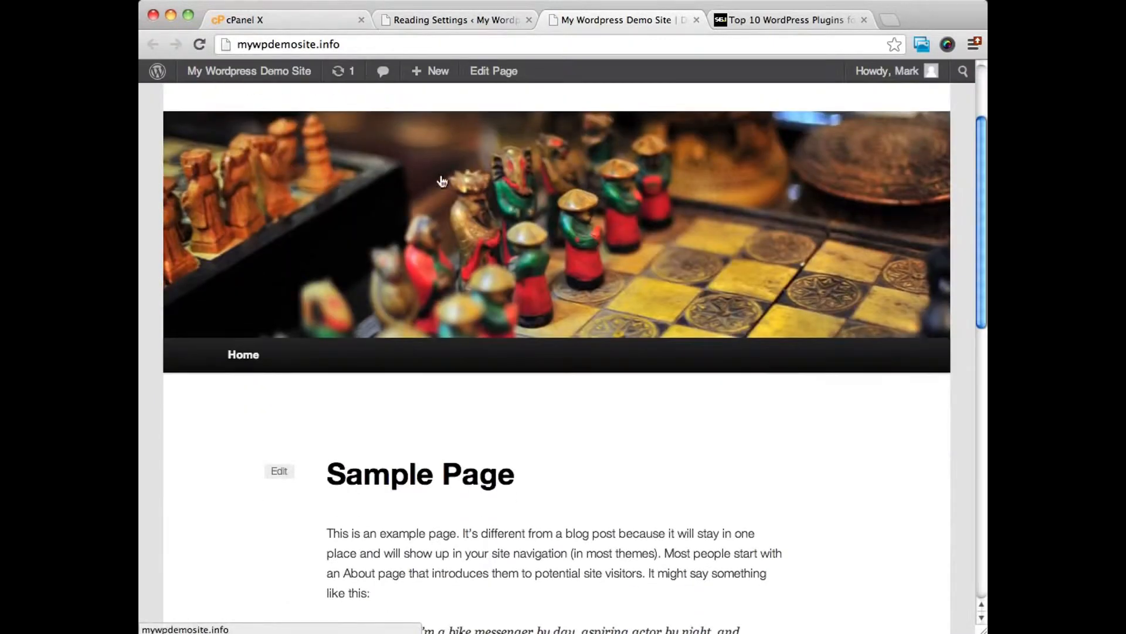
scroll(568, 196, up, 3)
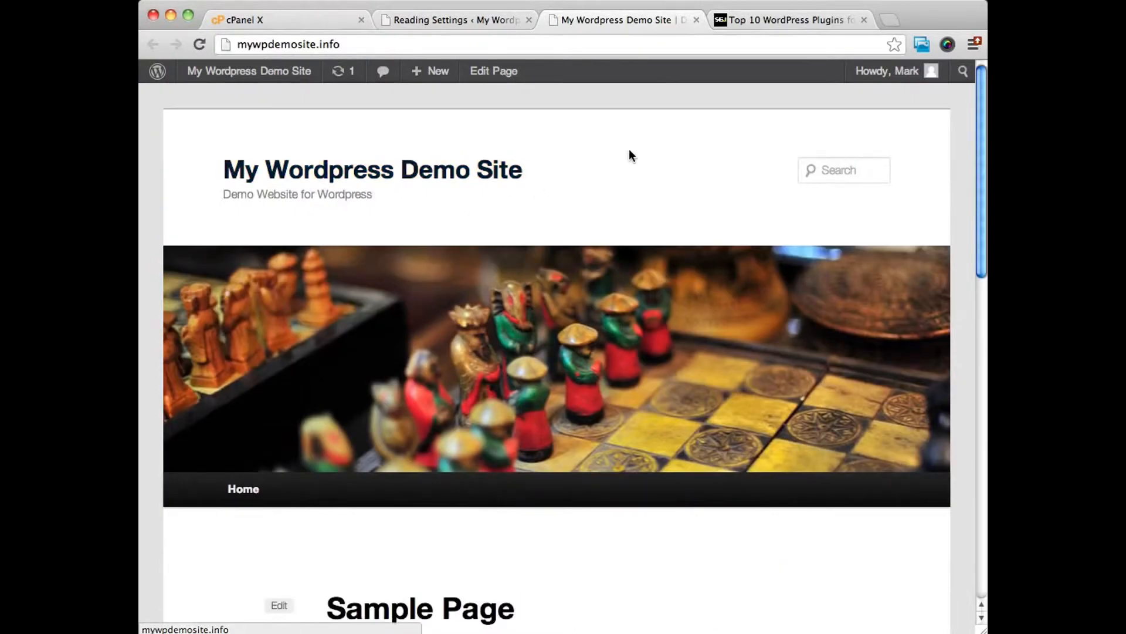
scroll(629, 153, down, 1)
scroll(629, 155, down, 5)
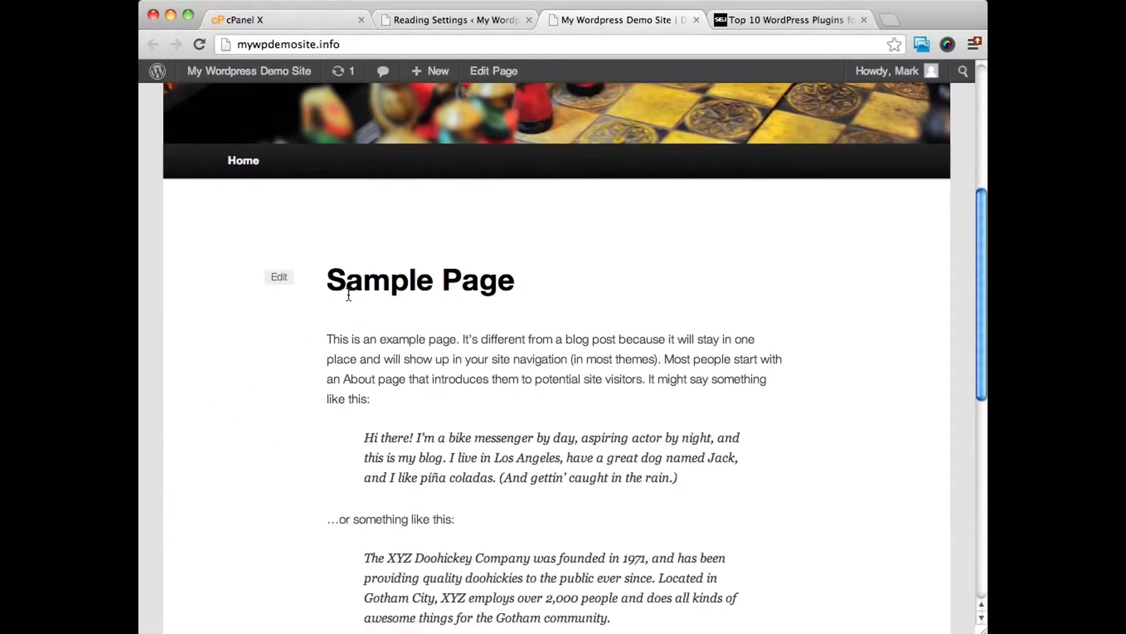
scroll(557, 278, down, 9)
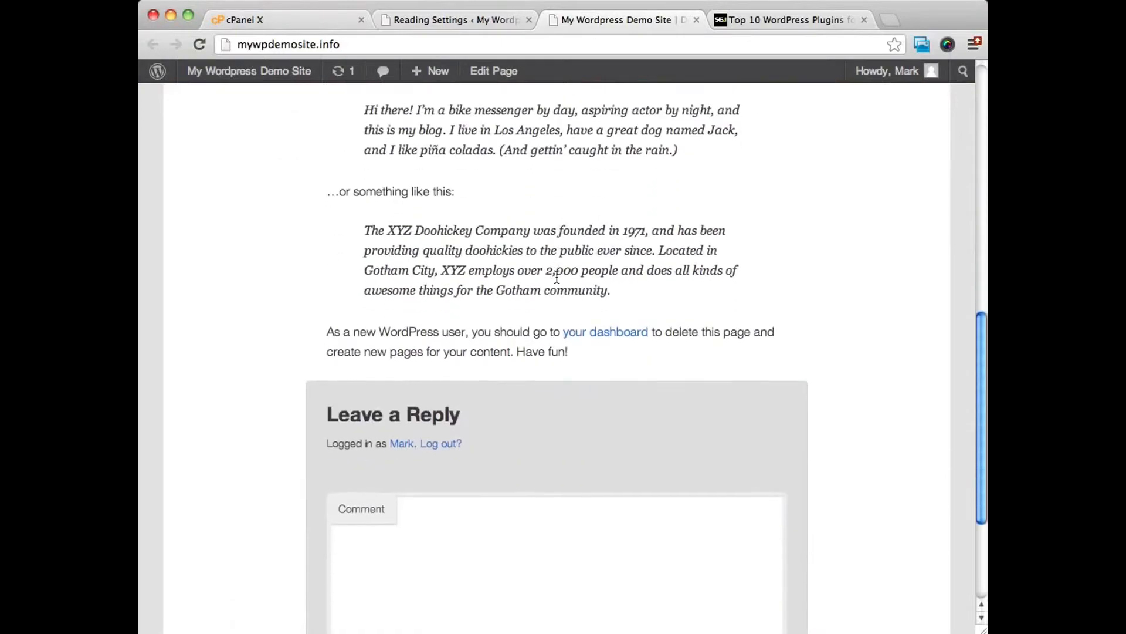
scroll(558, 280, up, 10)
scroll(557, 280, up, 5)
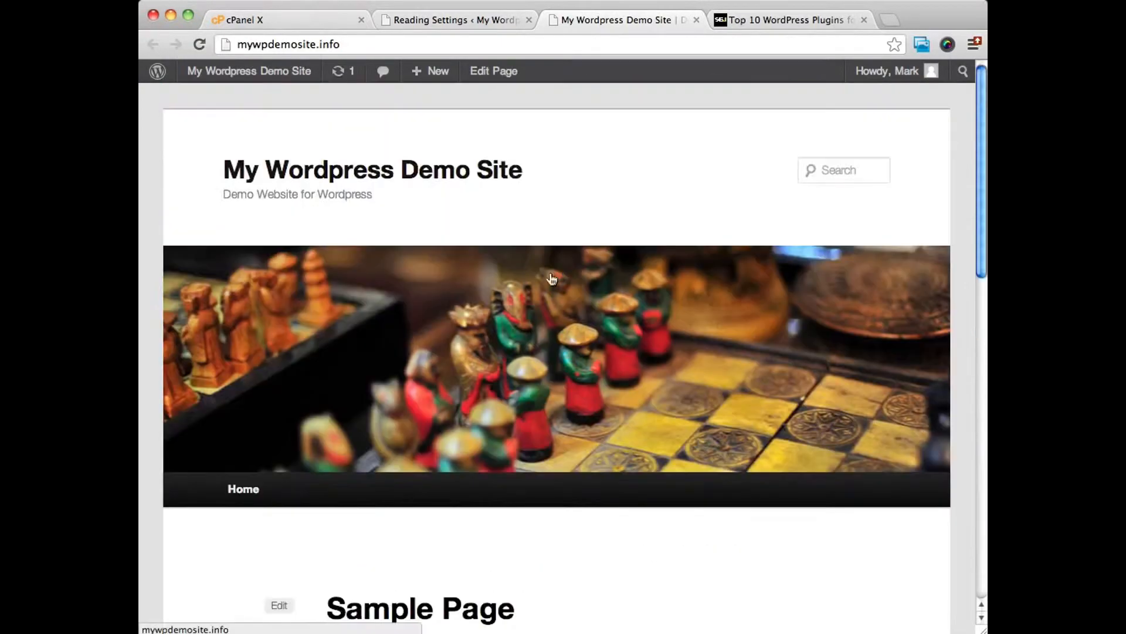
Set the front page in the Reading settings to display your latest posts and save the changes
mouse_move(406, 76)
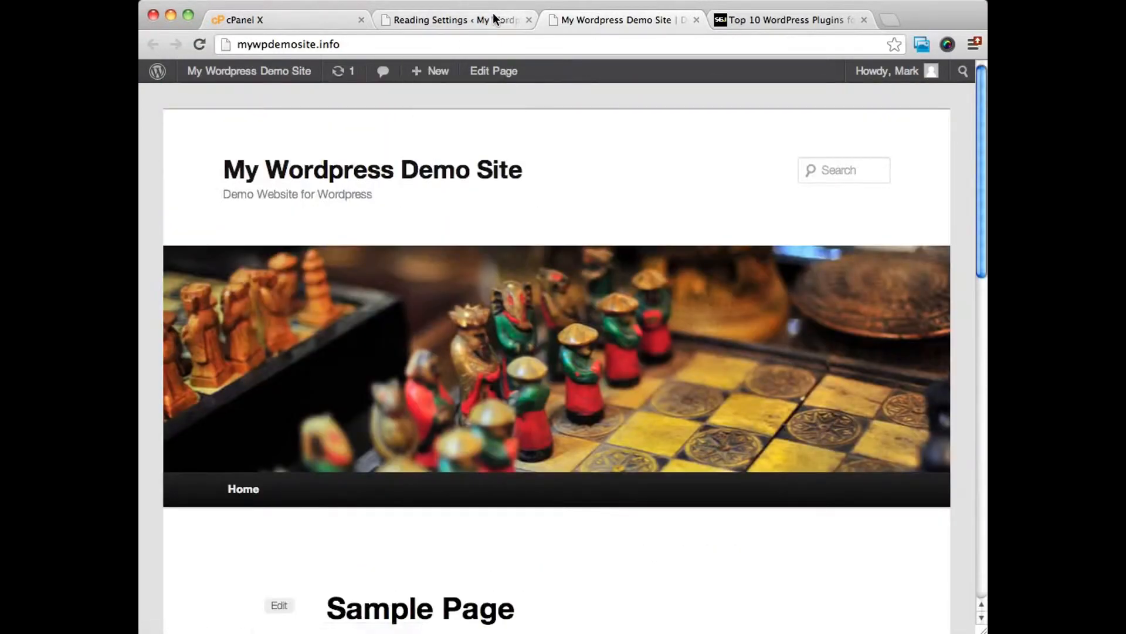
click(493, 17)
click(471, 183)
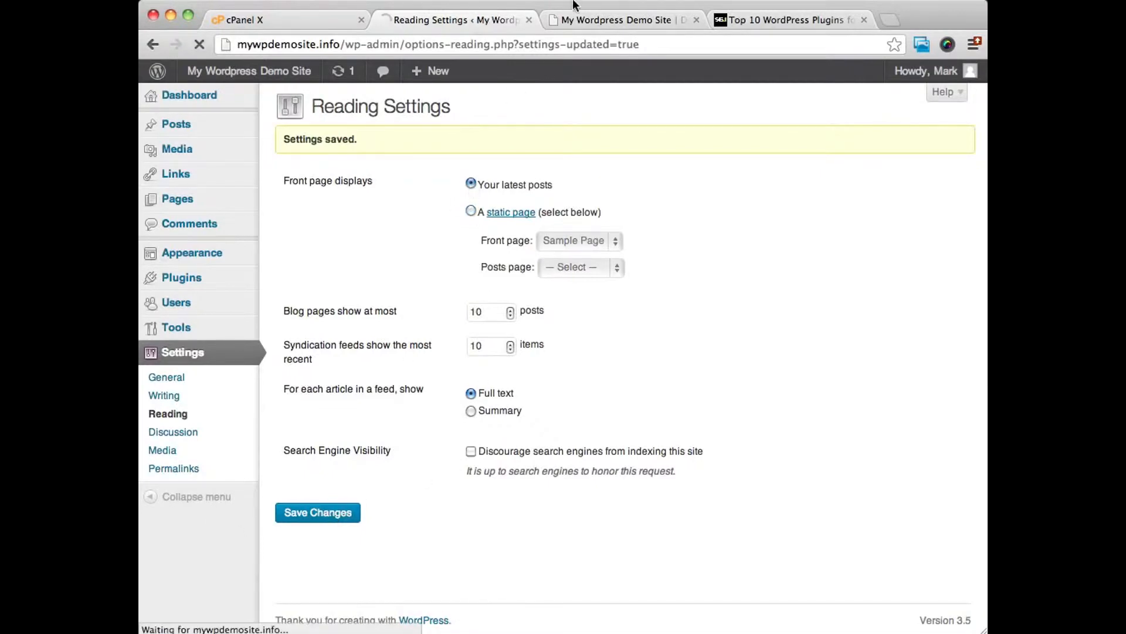
Refresh the live site and examine the posts and sidebar on its front page
click(639, 19)
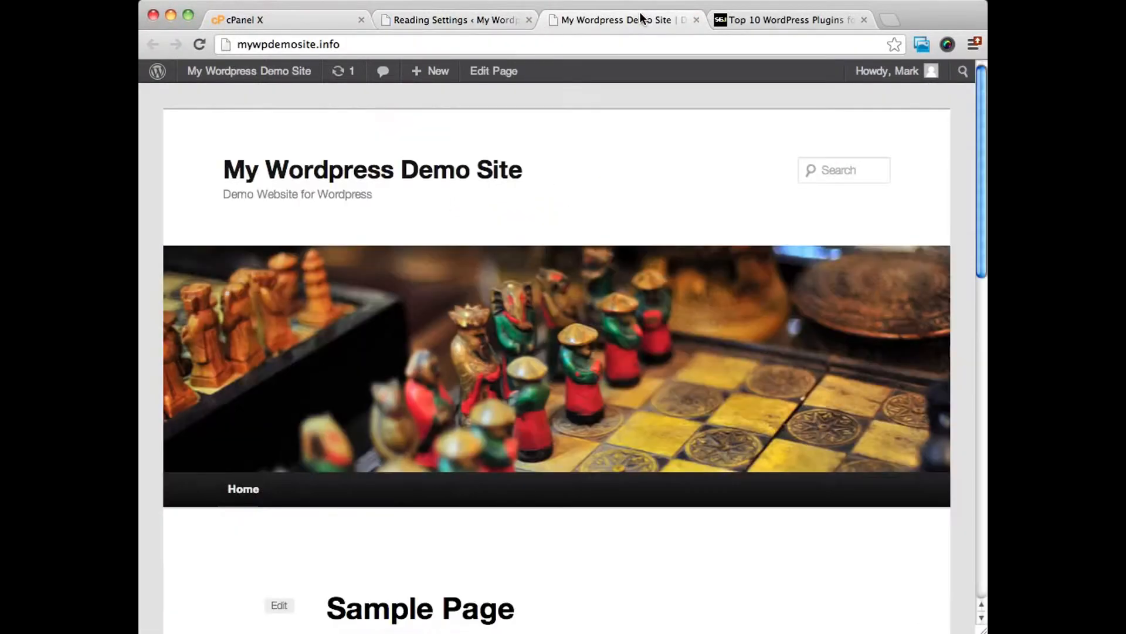
click(198, 44)
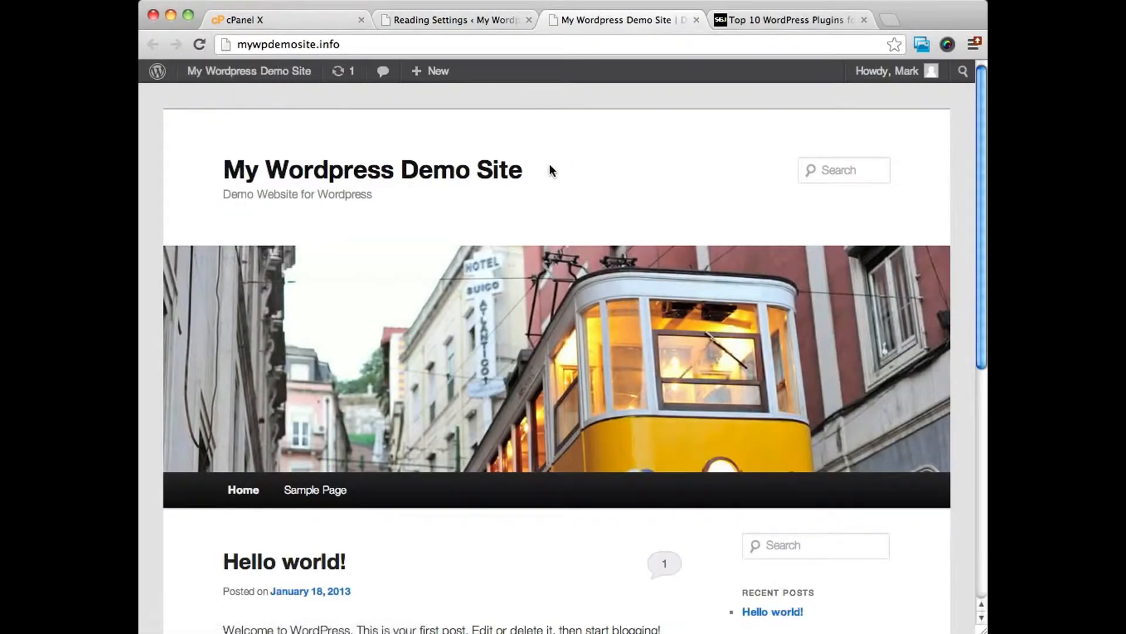
scroll(586, 149, down, 3)
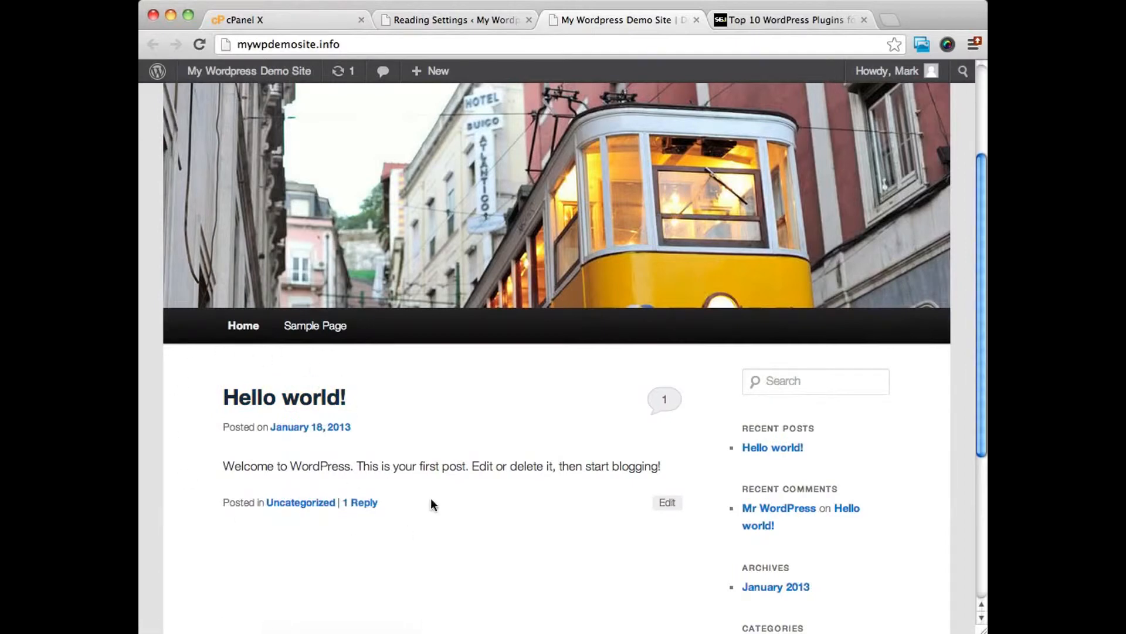
scroll(452, 418, down, 2)
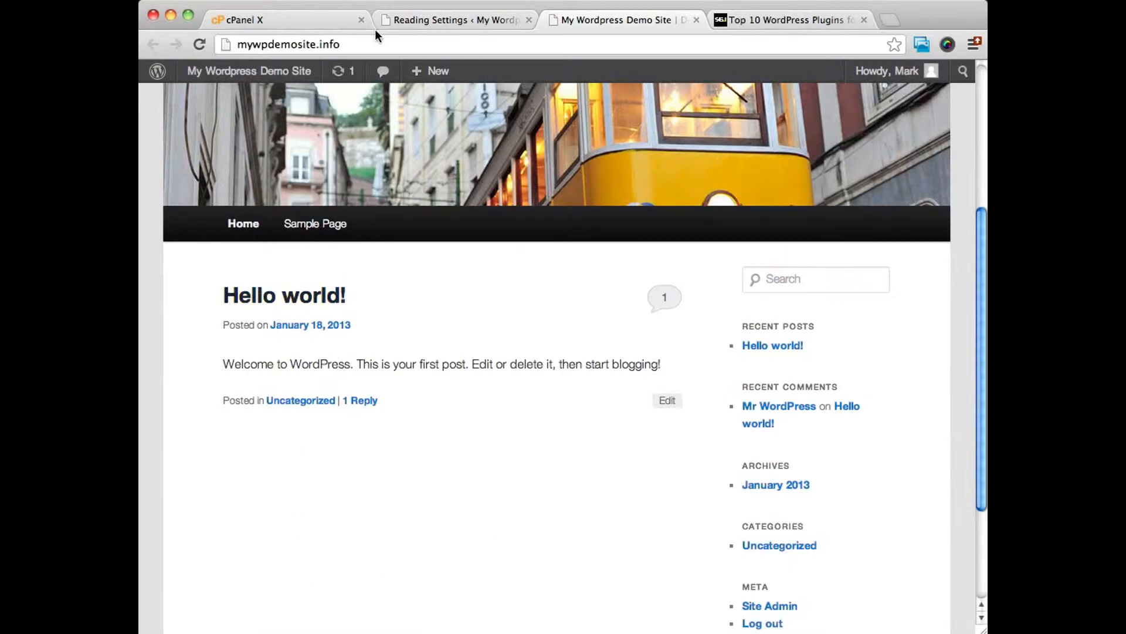
In the Discussion settings, disable the option allowing people to post comments on new articles
click(484, 21)
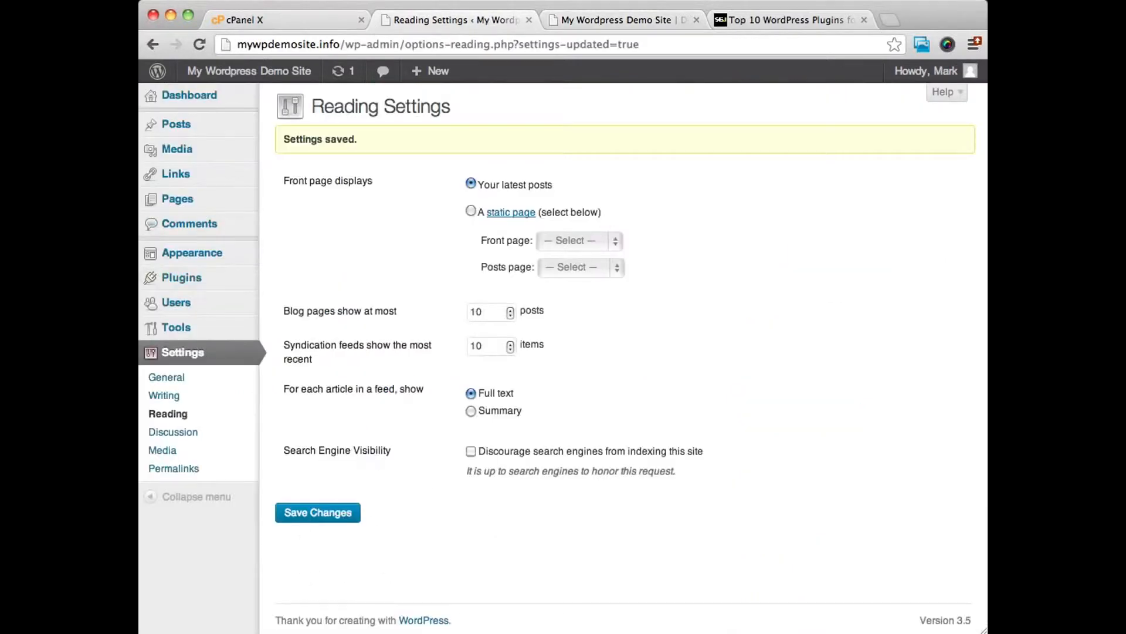
click(178, 434)
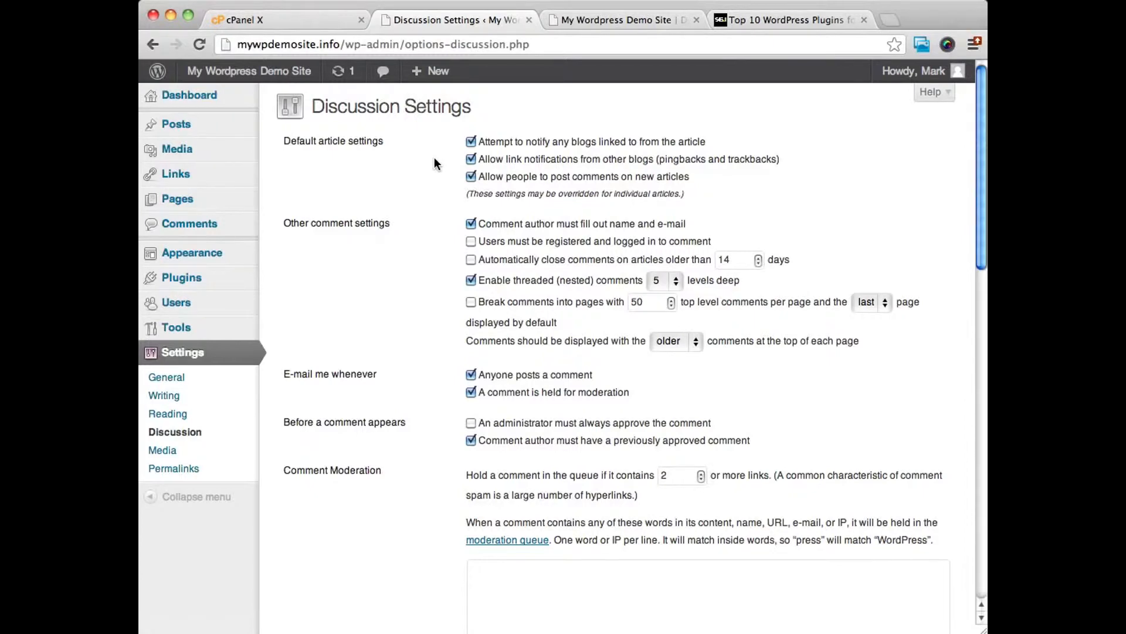
drag(283, 141, 380, 142)
click(829, 173)
scroll(822, 193, down, 2)
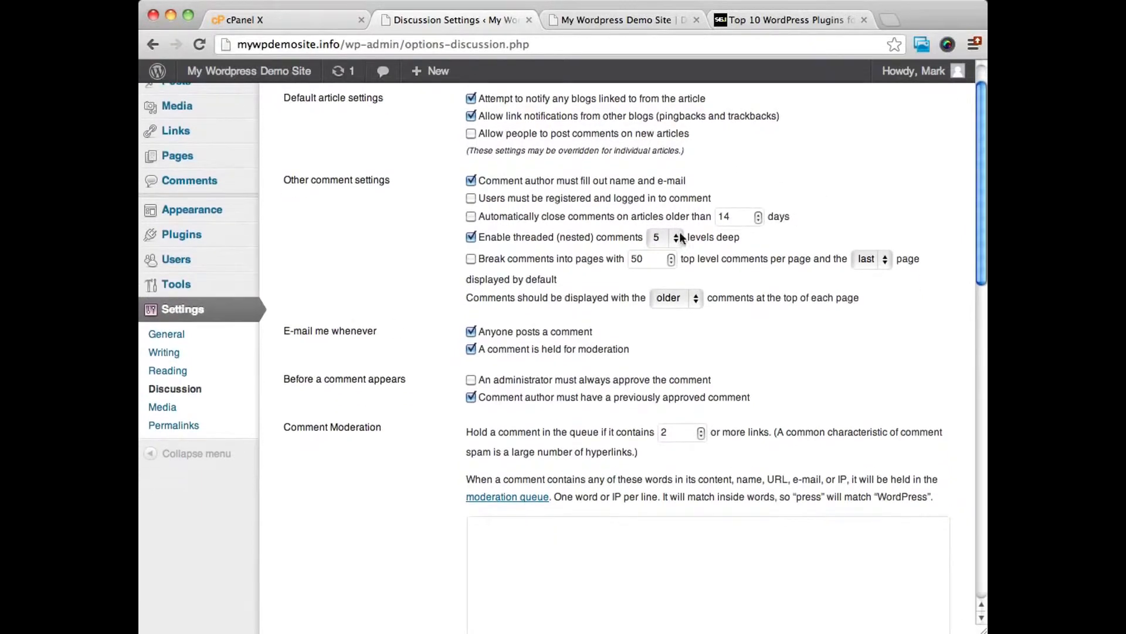
Disable both e-mail notifications for comments in the Discussion settings and review the moderation, blacklist and avatar options
scroll(392, 297, down, 5)
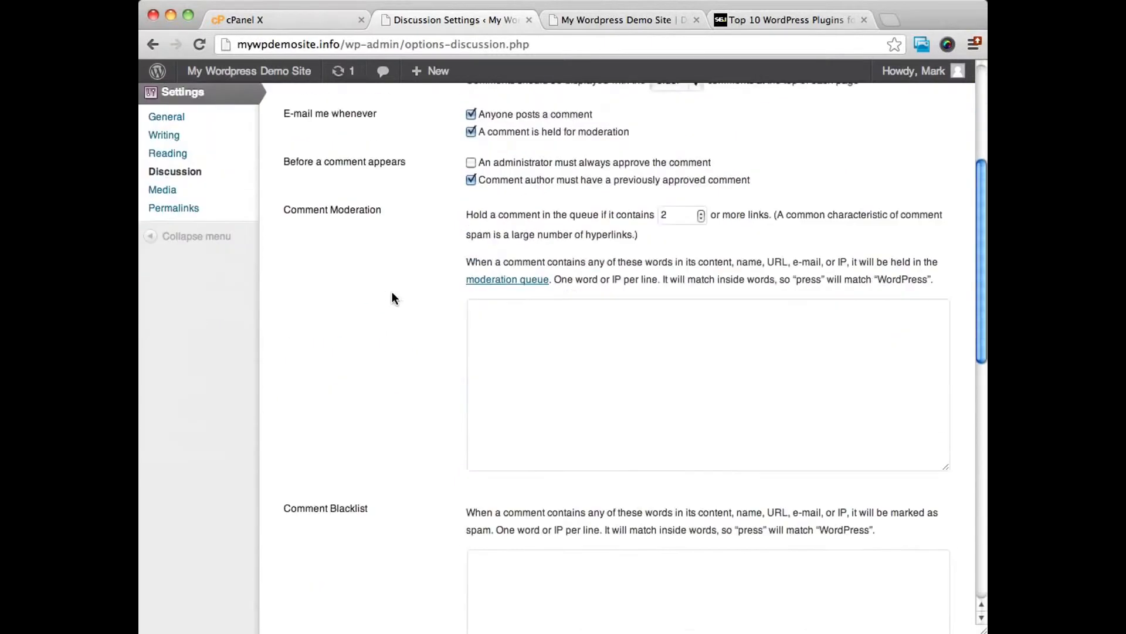
scroll(452, 194, up, 2)
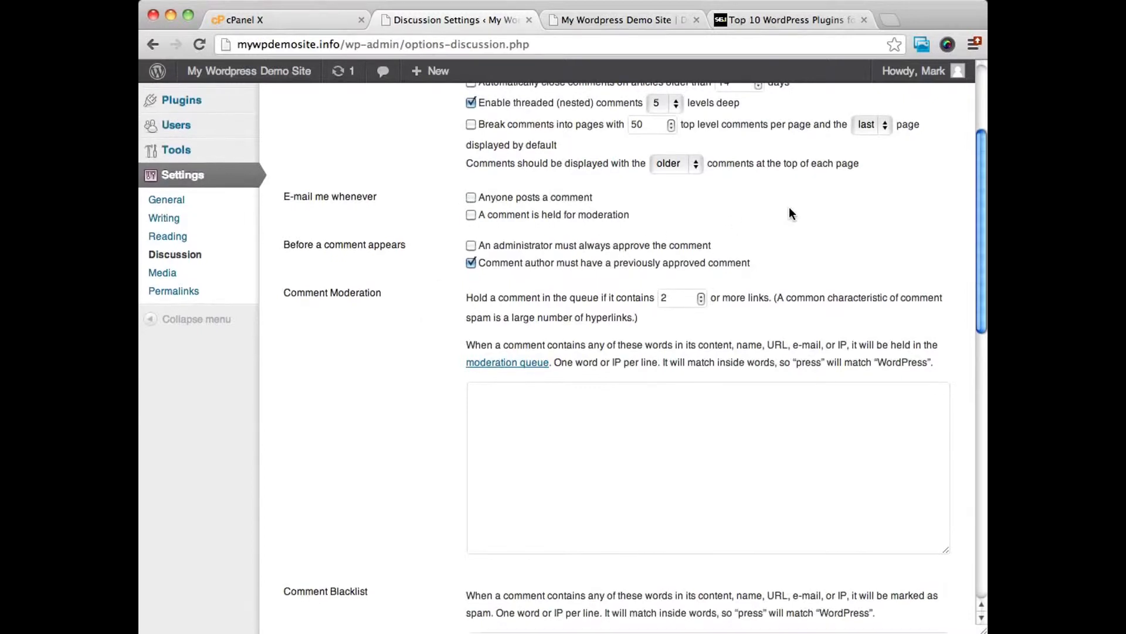
scroll(789, 213, down, 4)
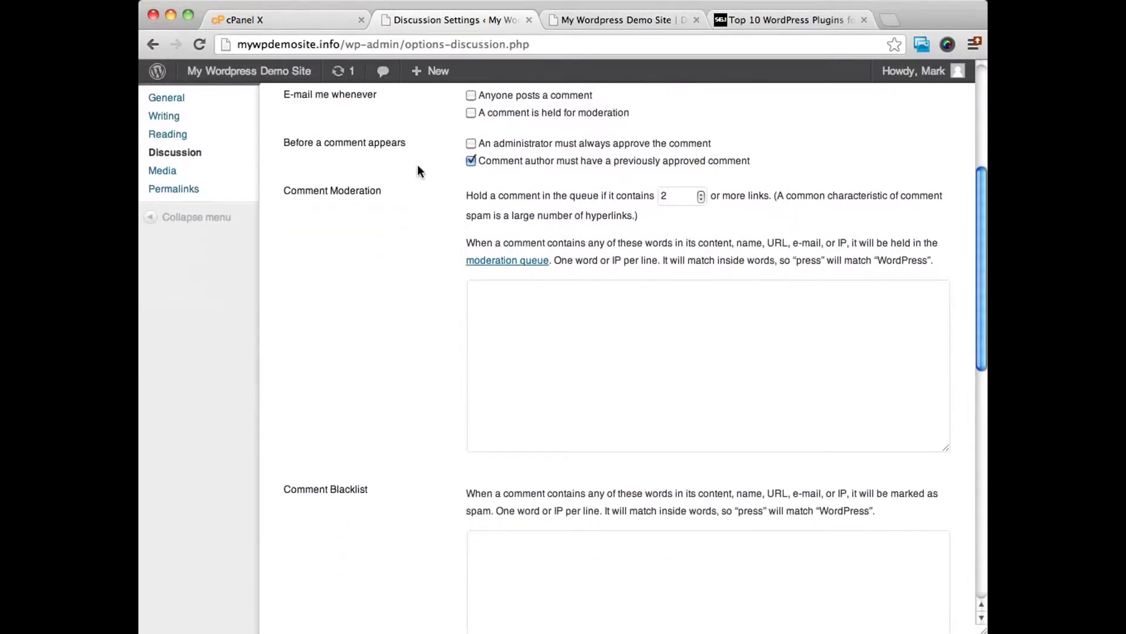
scroll(672, 147, down, 3)
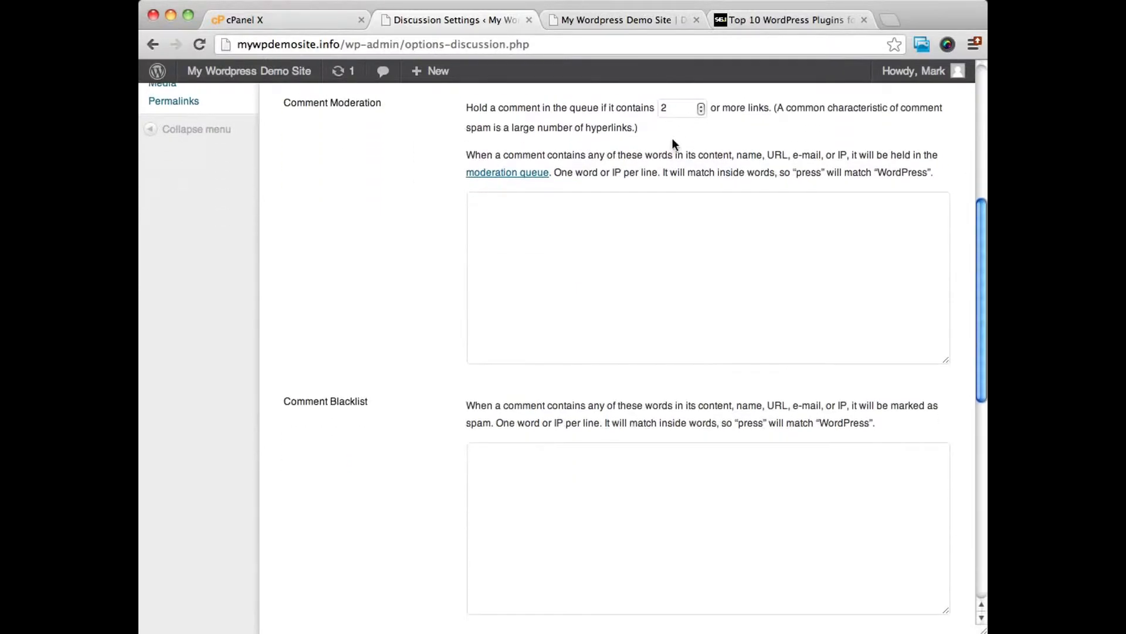
scroll(629, 200, down, 5)
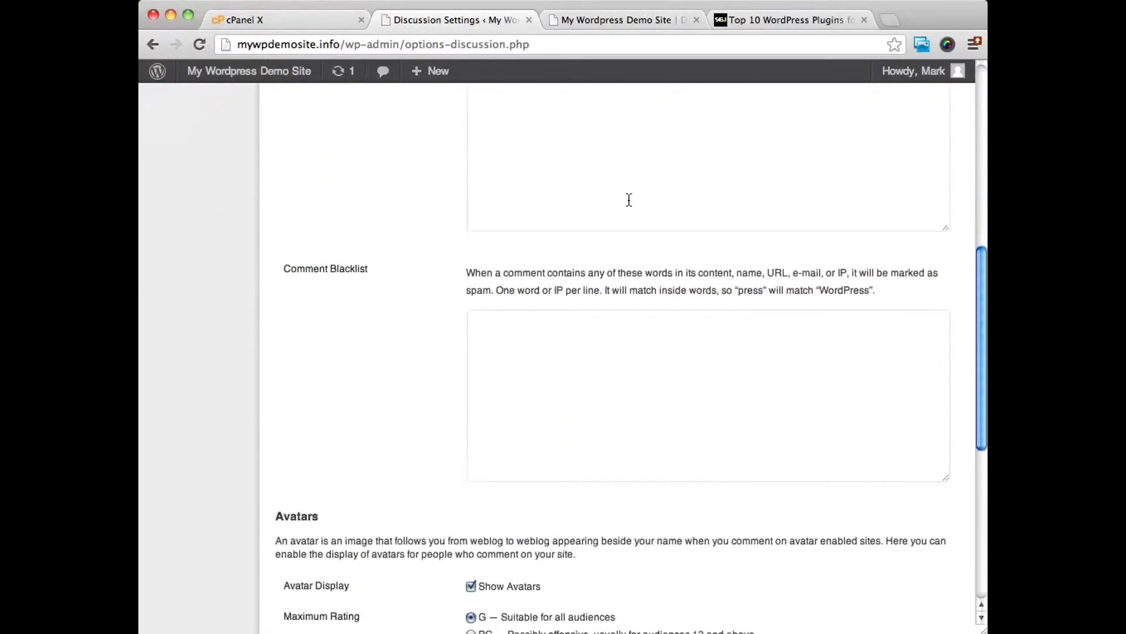
scroll(629, 199, down, 15)
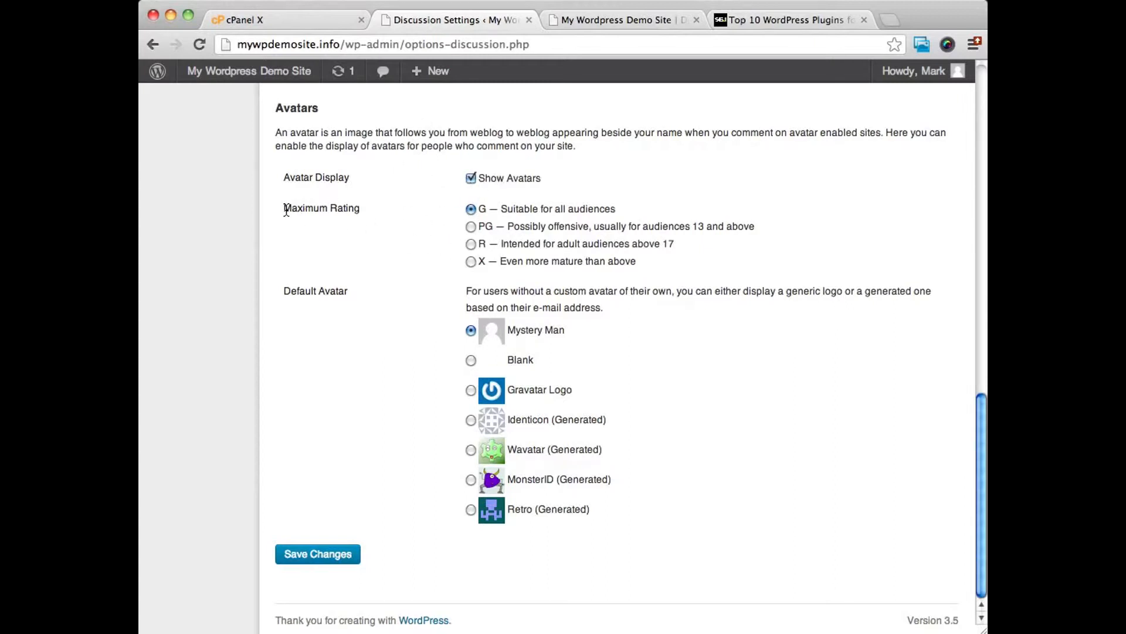
Set the default avatar to Mystery Man and save the Discussion settings
drag(284, 209, 377, 209)
click(681, 198)
click(470, 478)
click(470, 390)
click(470, 332)
click(305, 558)
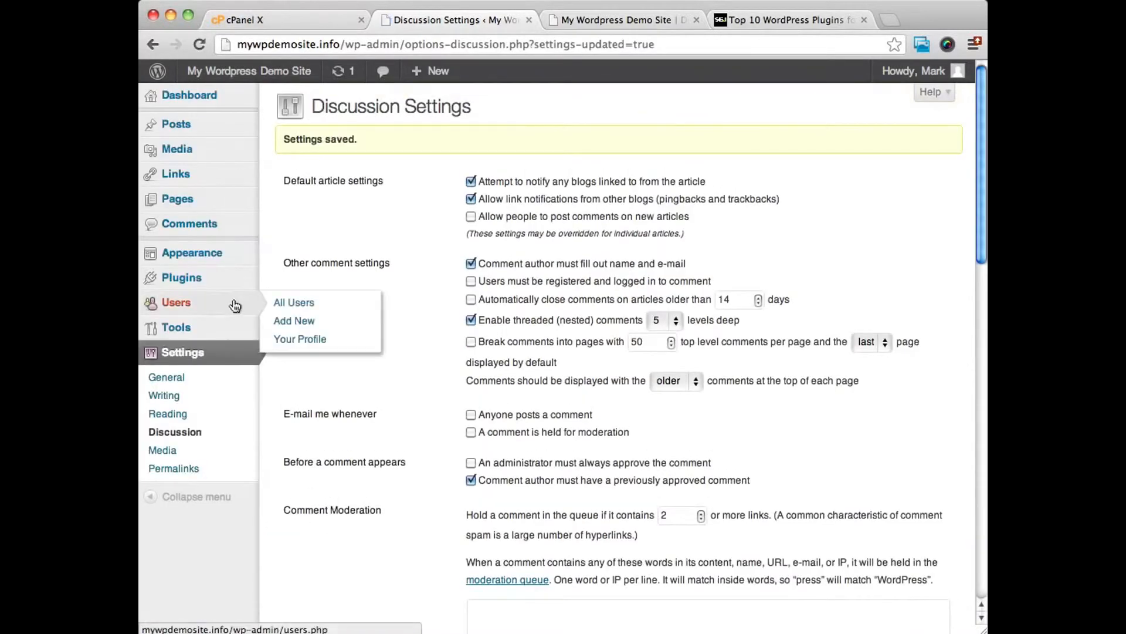
Open the Media settings and save them with the thumbnail size at 150 by 150
scroll(155, 305, down, 3)
click(158, 379)
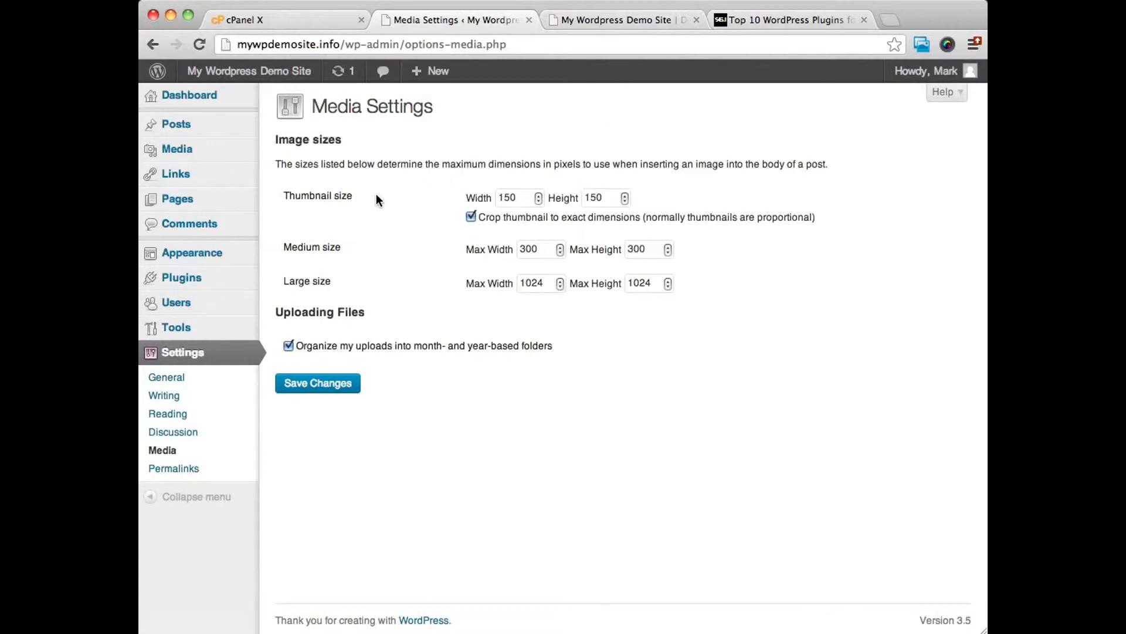
click(538, 195)
click(340, 384)
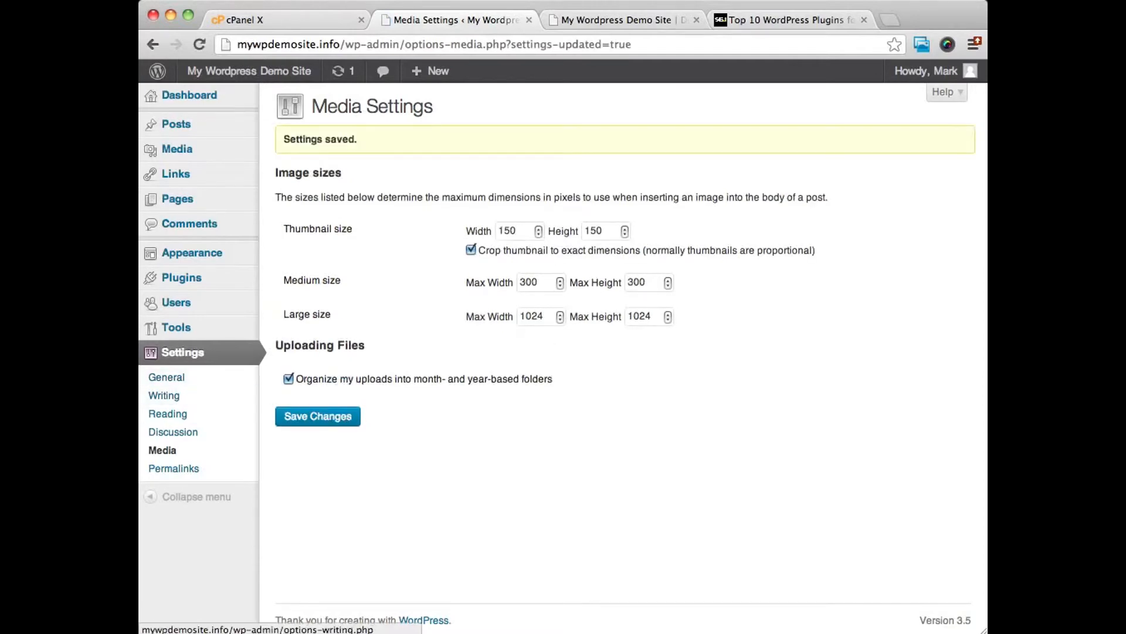
Open the Permalink settings, then view the "Hello world!" post on the live site to check its URL format
click(174, 468)
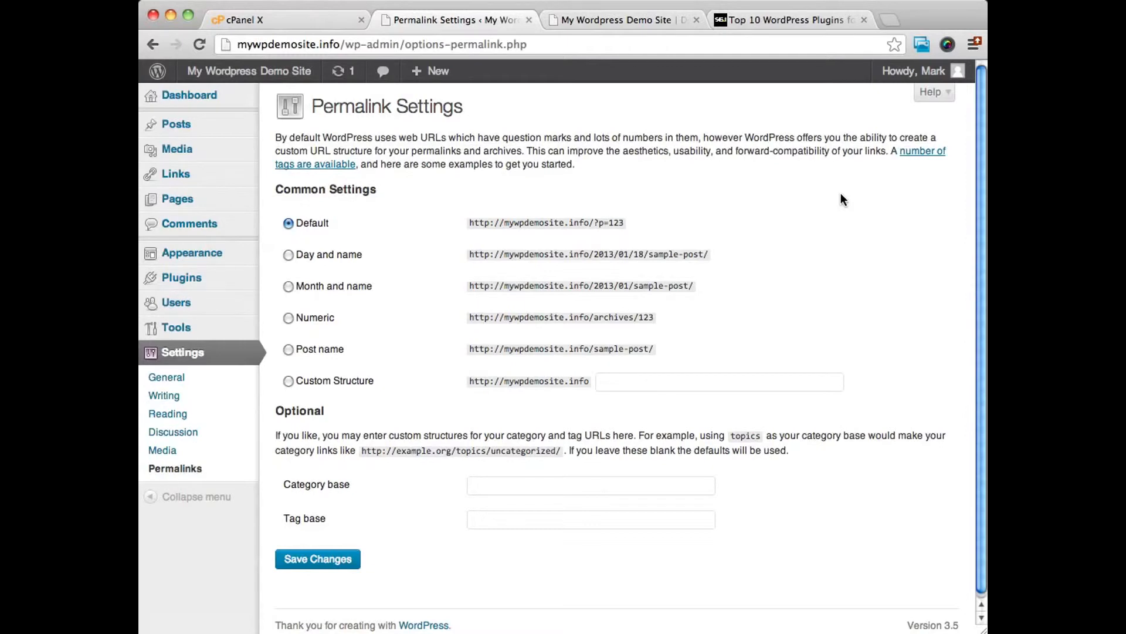
click(614, 20)
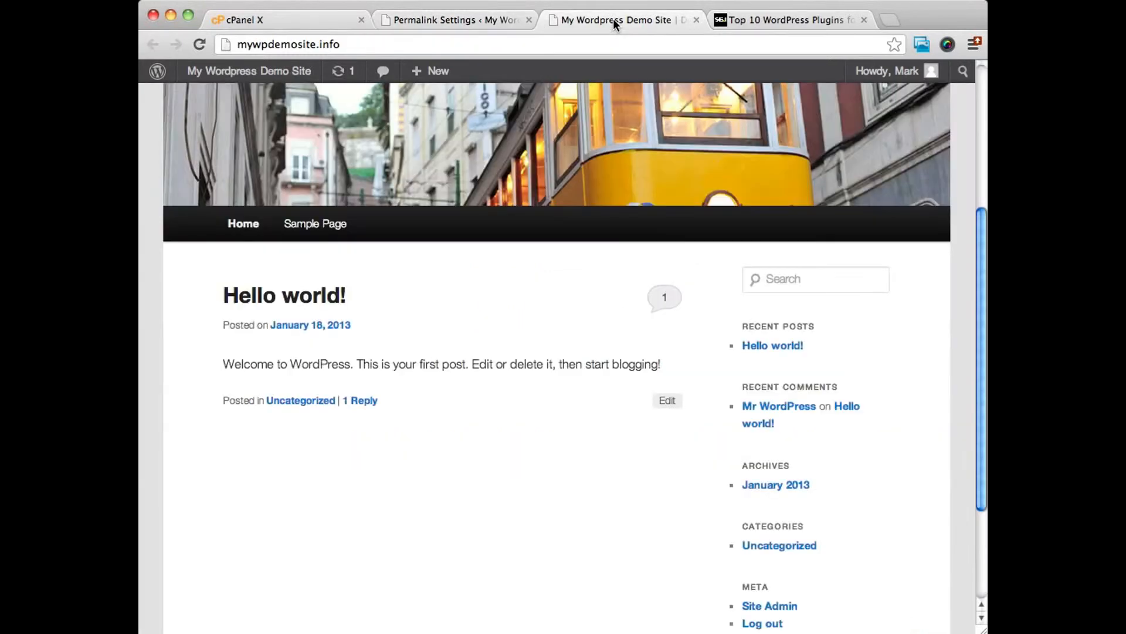
click(305, 300)
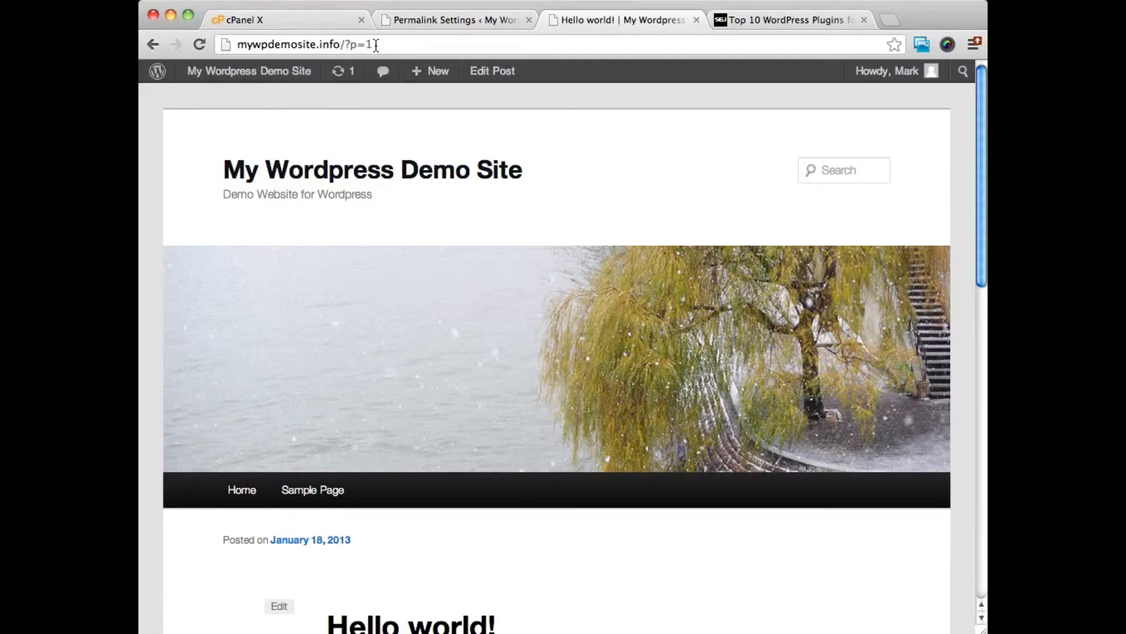
Set the permalink structure to Post name and save the changes
click(468, 20)
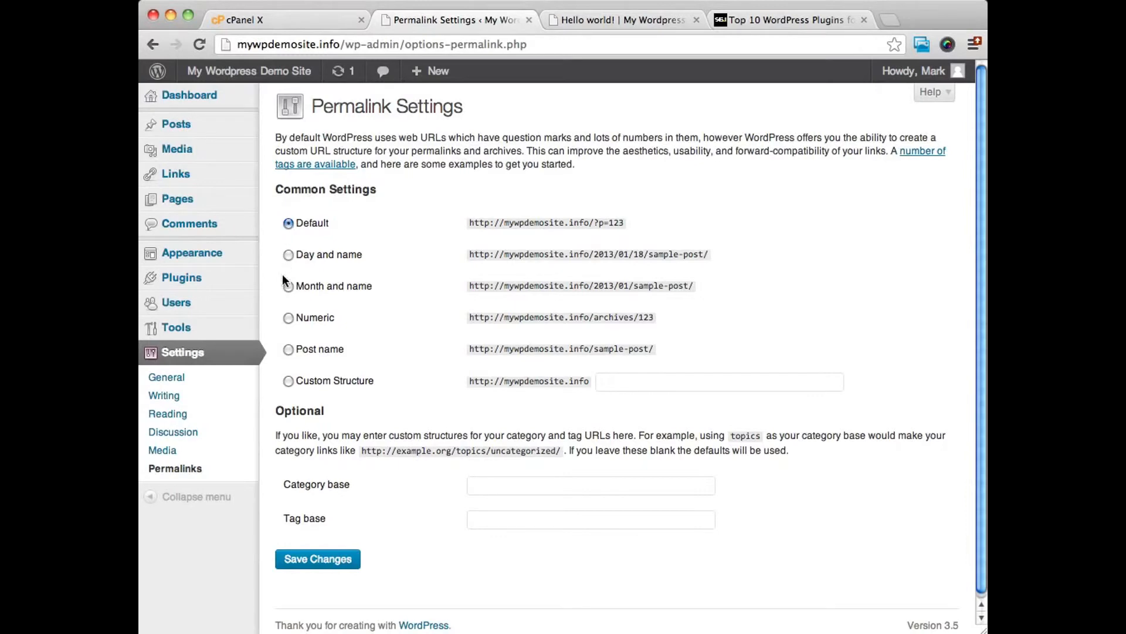
click(288, 350)
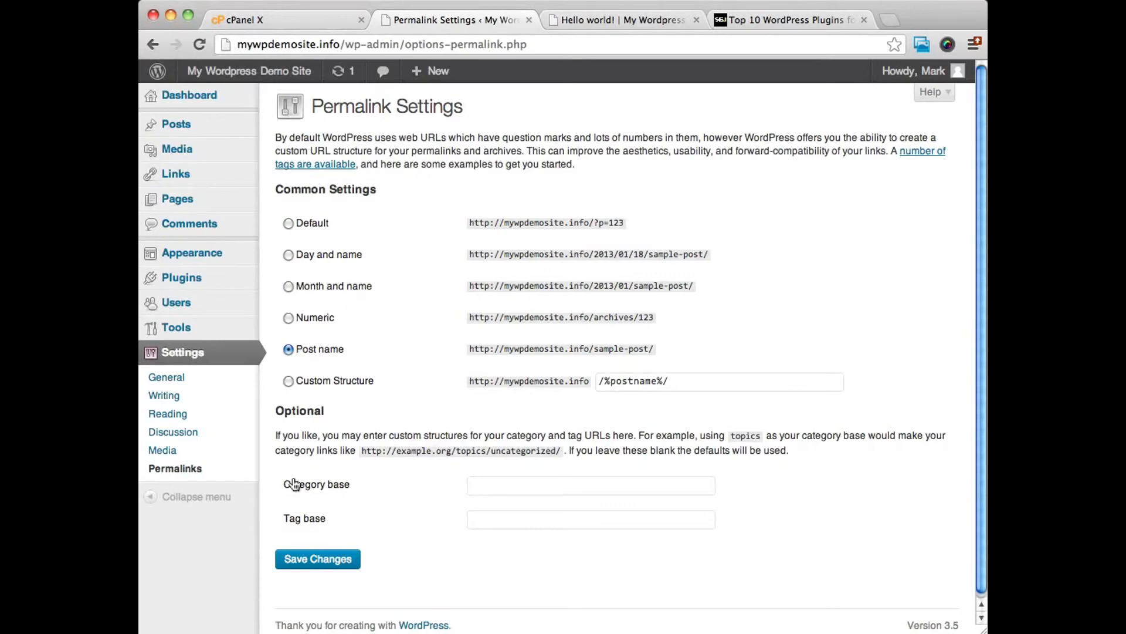
click(332, 561)
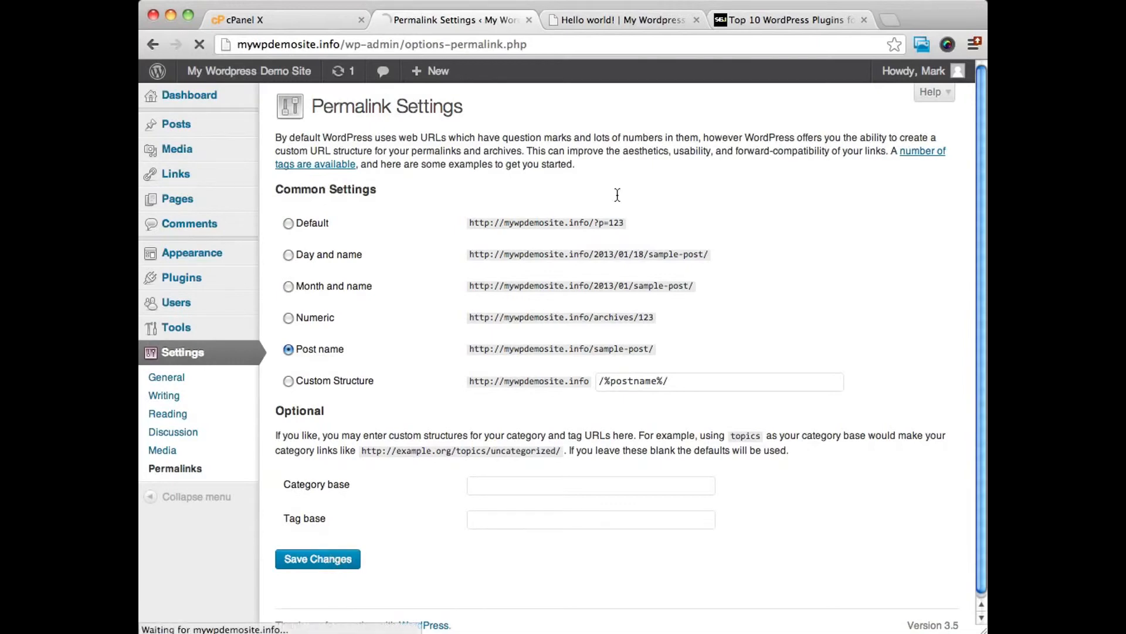
click(596, 21)
click(487, 16)
Create a post titled "new post" with an empty body and publish it
mouse_move(251, 153)
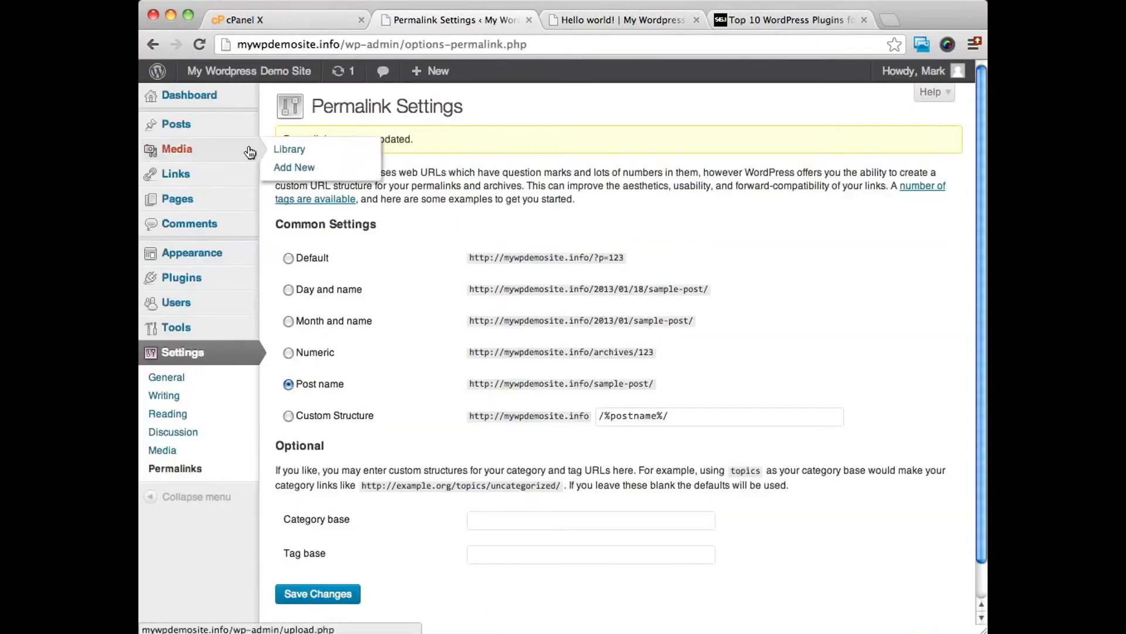
click(176, 126)
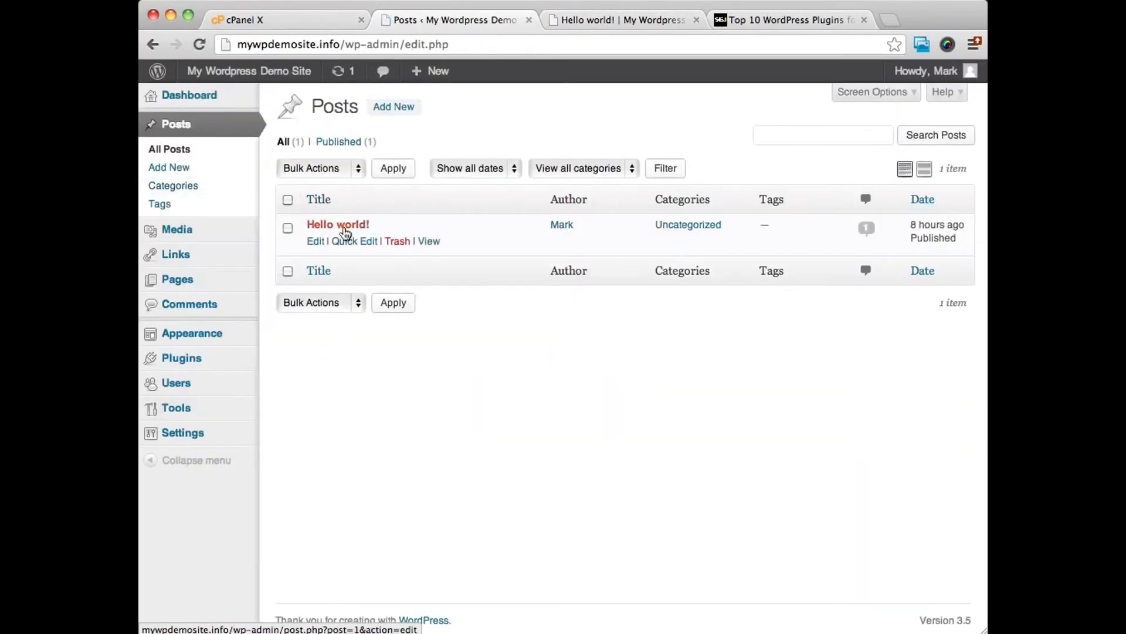
click(392, 107)
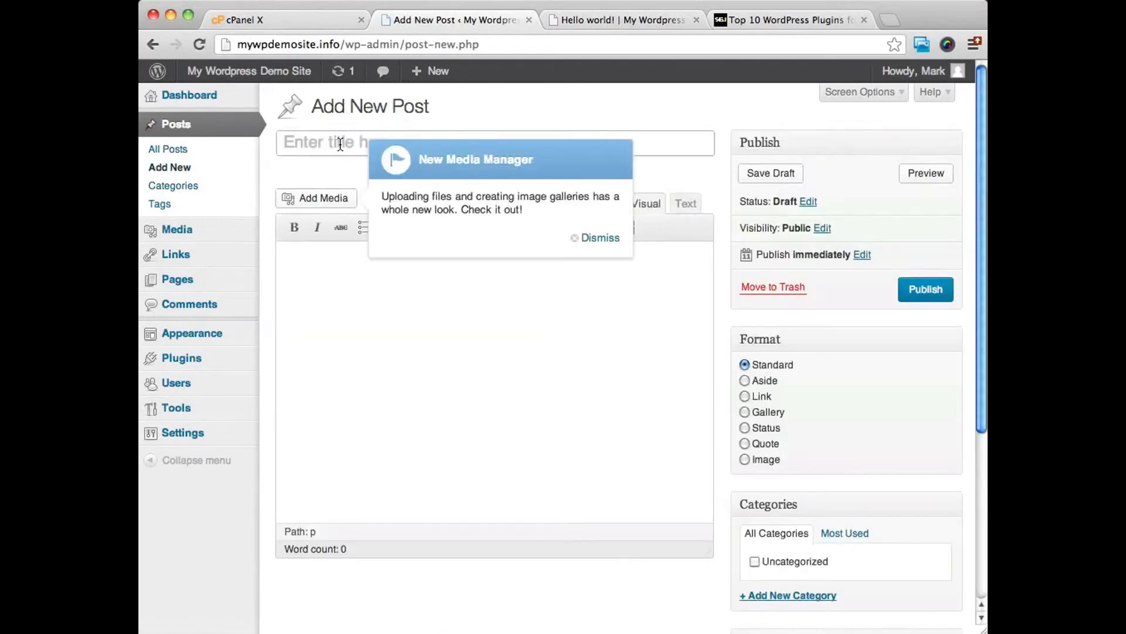
text(new post)
click(605, 239)
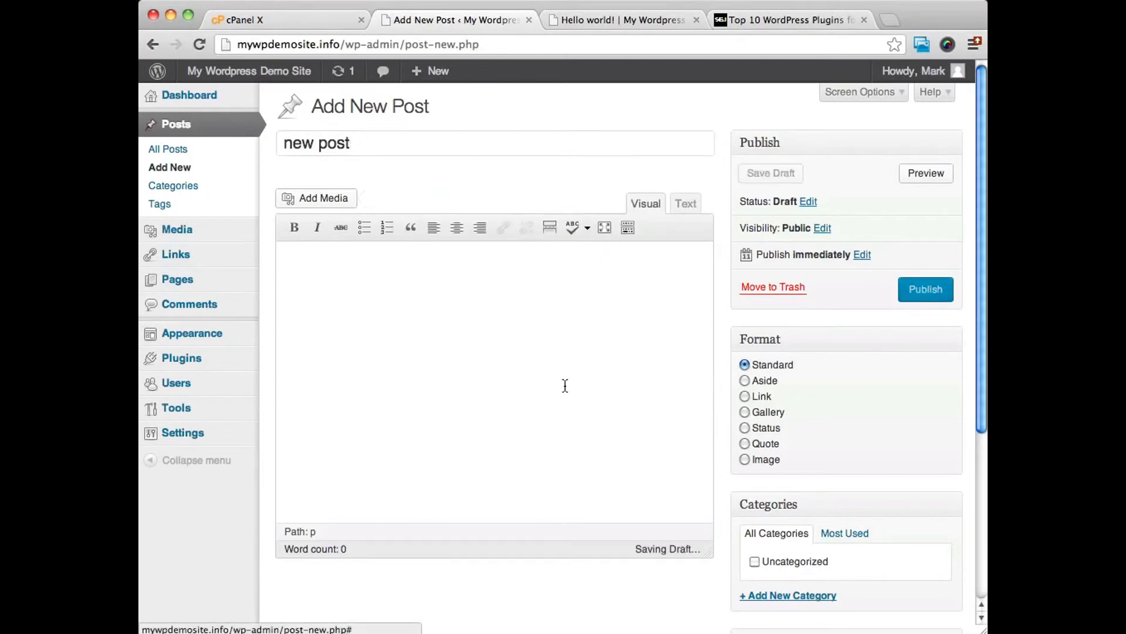
click(934, 288)
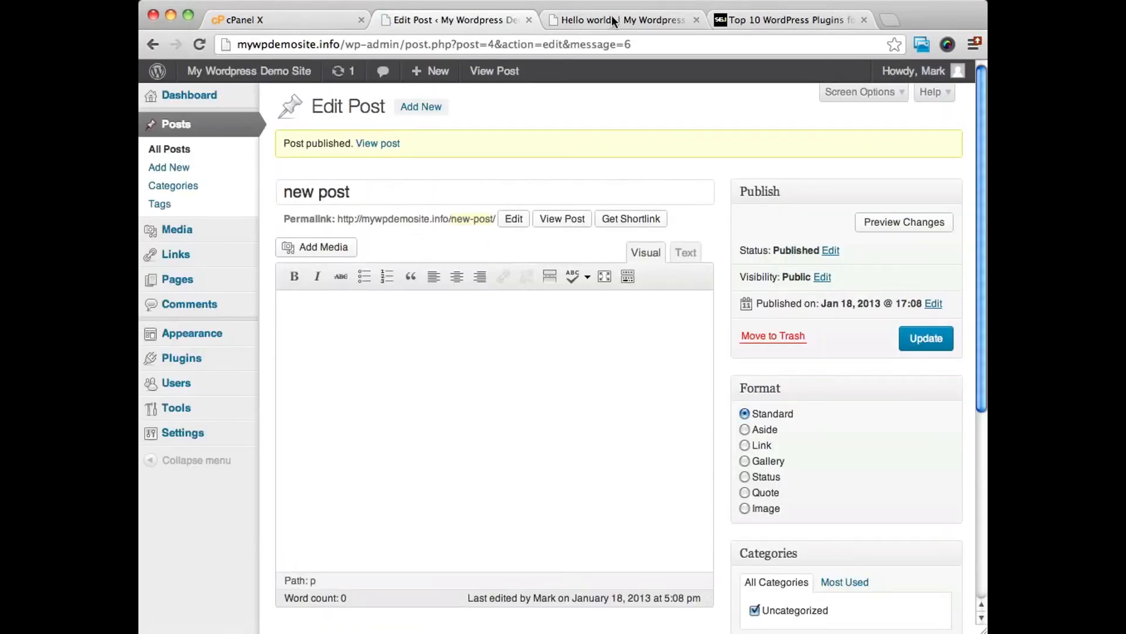
Reload the "Hello world!" post on the live site and examine its URL
click(616, 18)
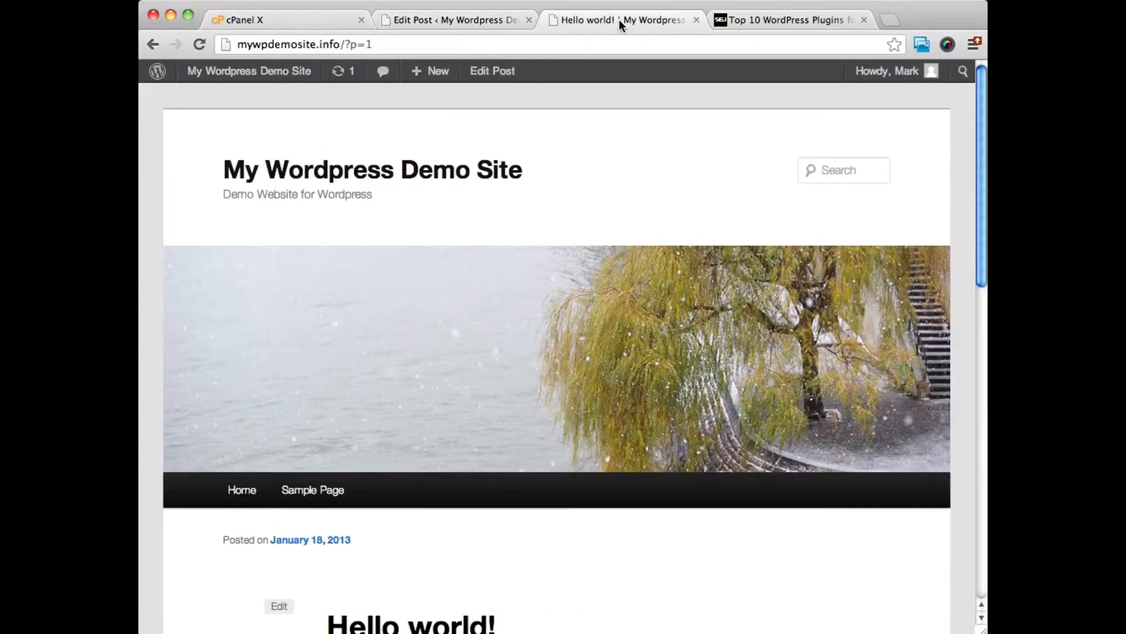
click(200, 44)
scroll(595, 162, down, 4)
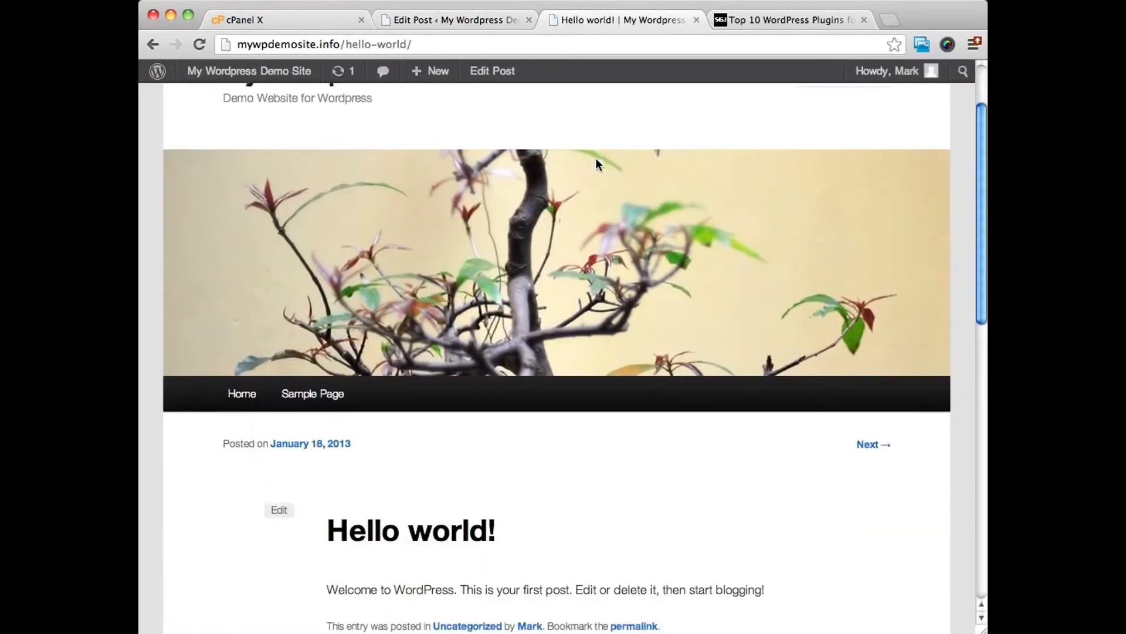
scroll(596, 163, up, 4)
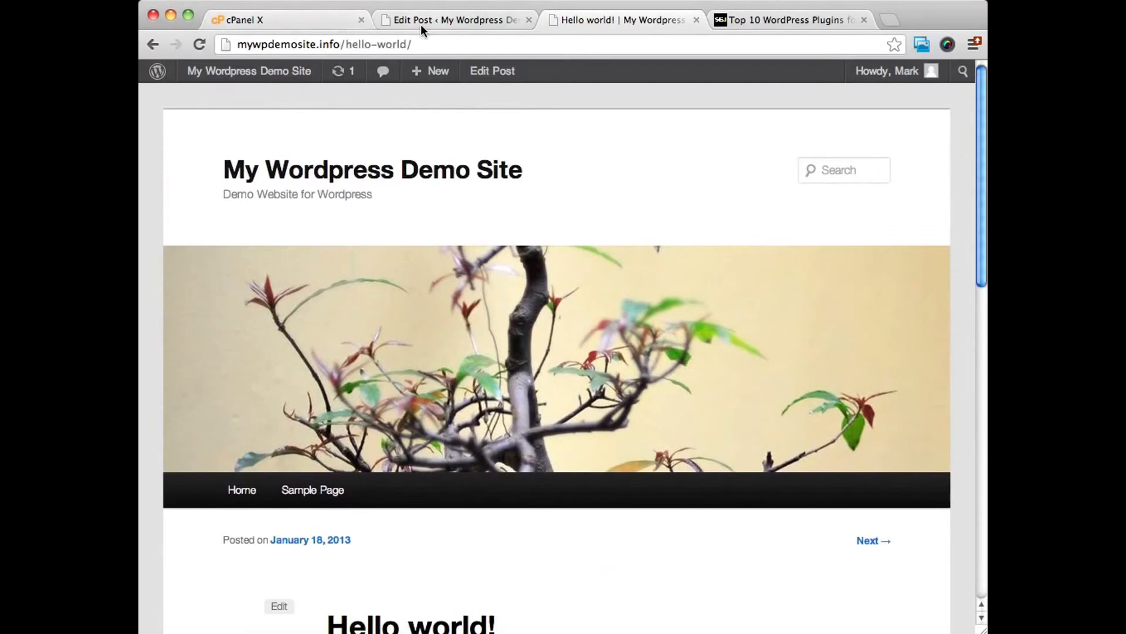
scroll(464, 211, down, 2)
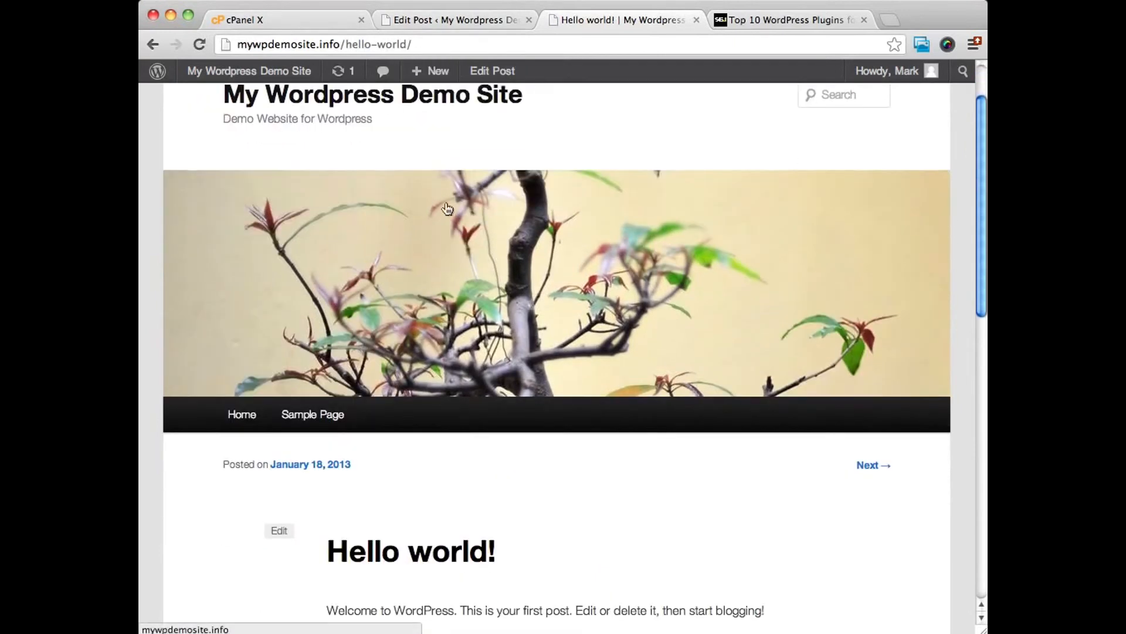
Return to the WordPress admin and reopen the Permalink settings
click(476, 19)
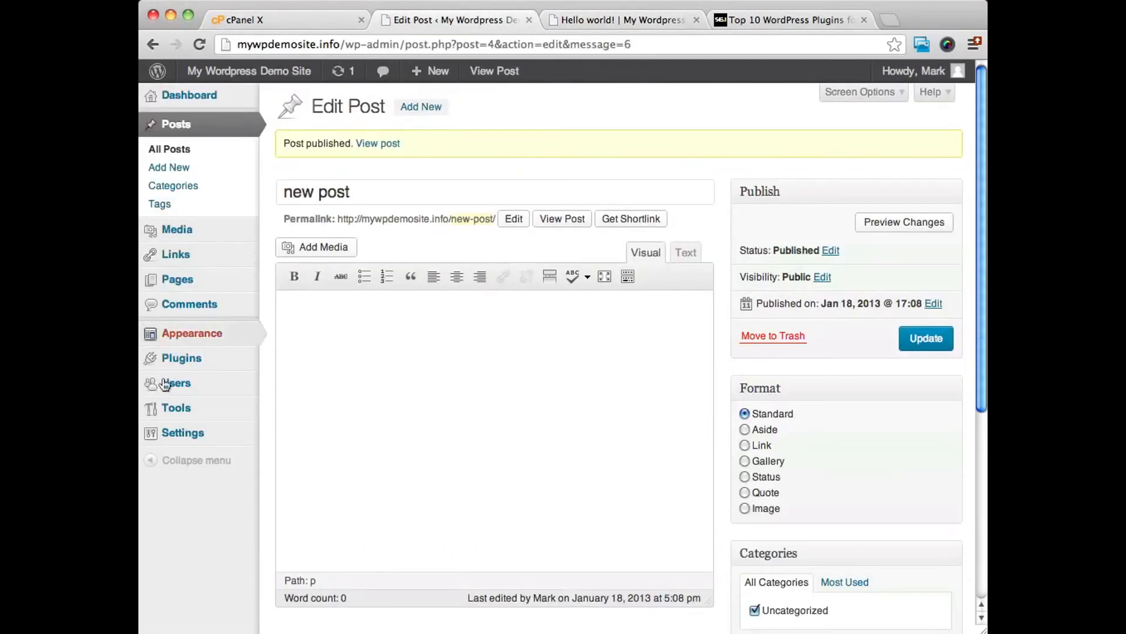
click(155, 432)
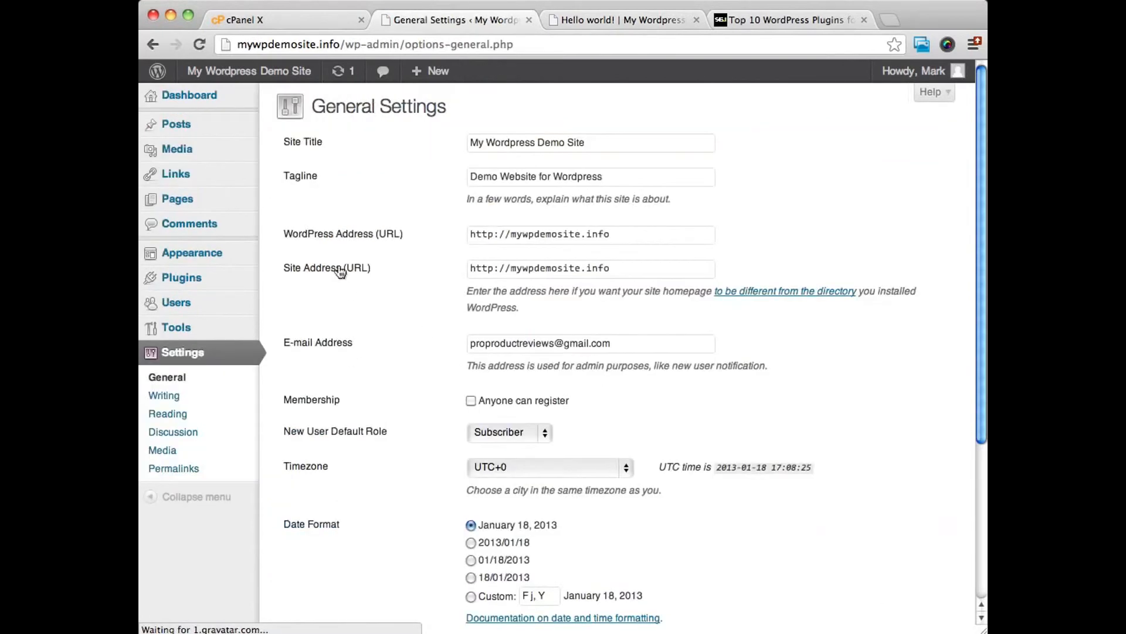
click(174, 468)
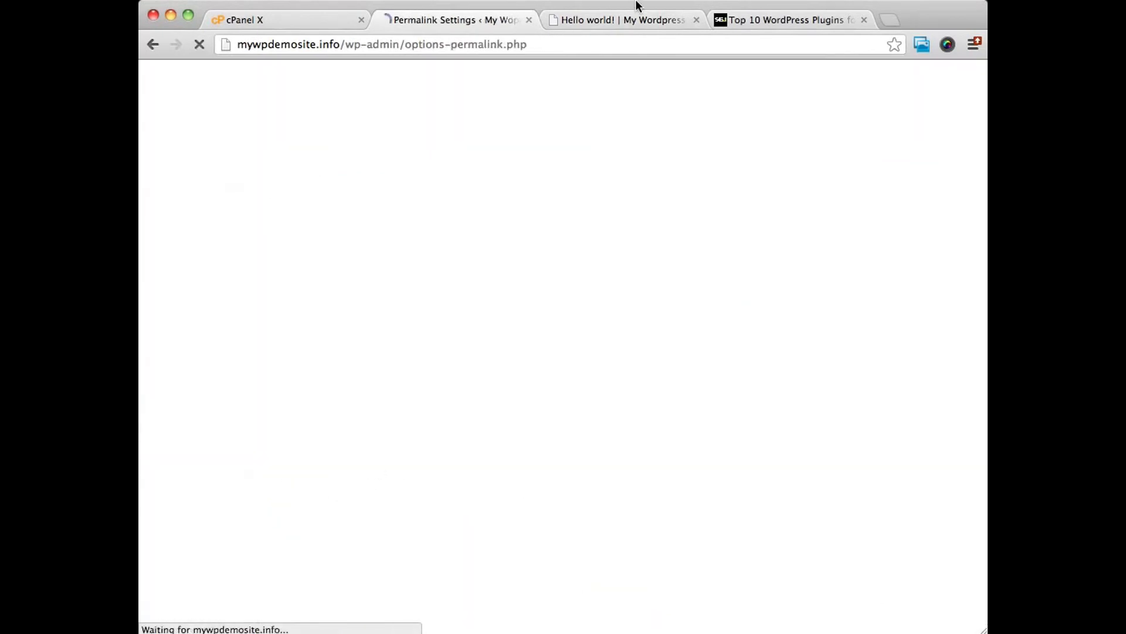
Compare the "Hello world!" post's title with its URL on the live site and look through its comments
click(636, 16)
scroll(572, 414, down, 3)
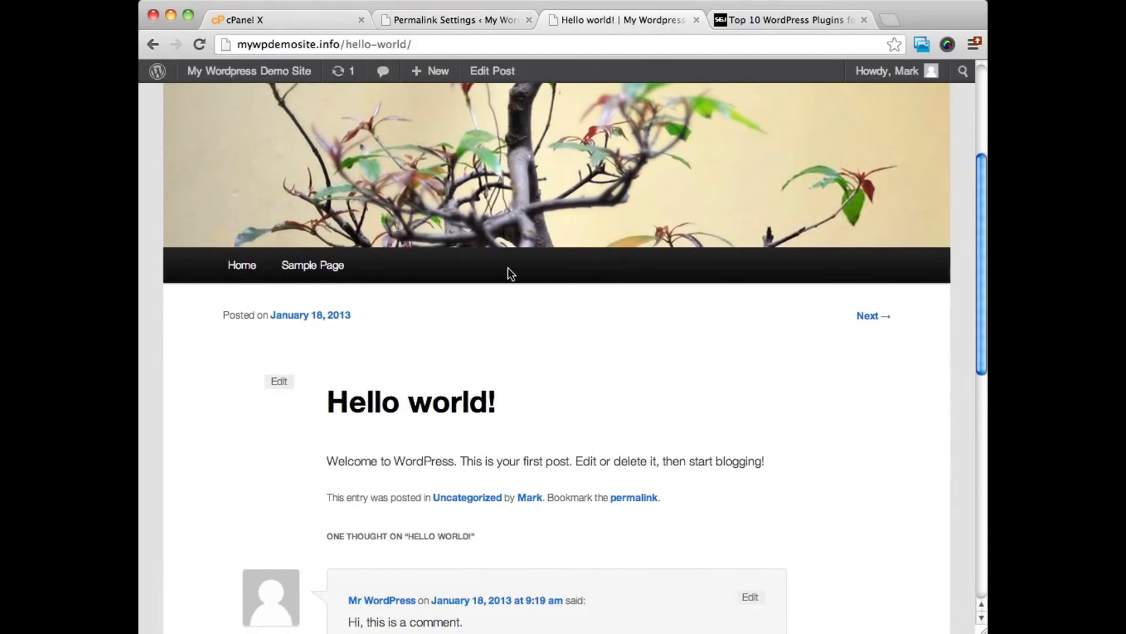
scroll(511, 274, up, 5)
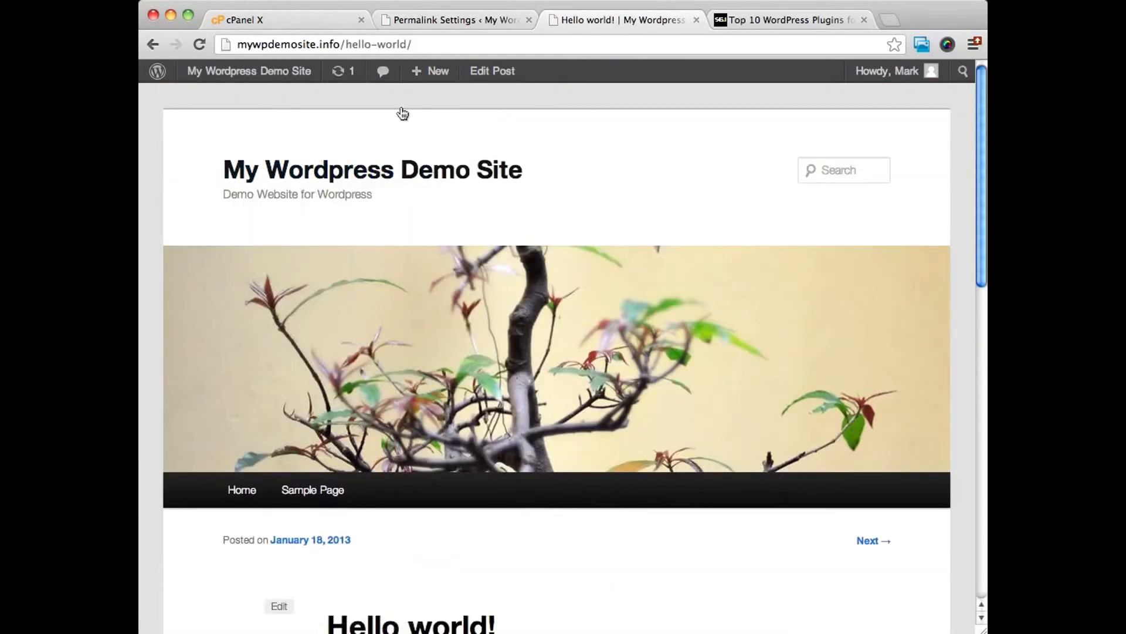
scroll(559, 313, down, 3)
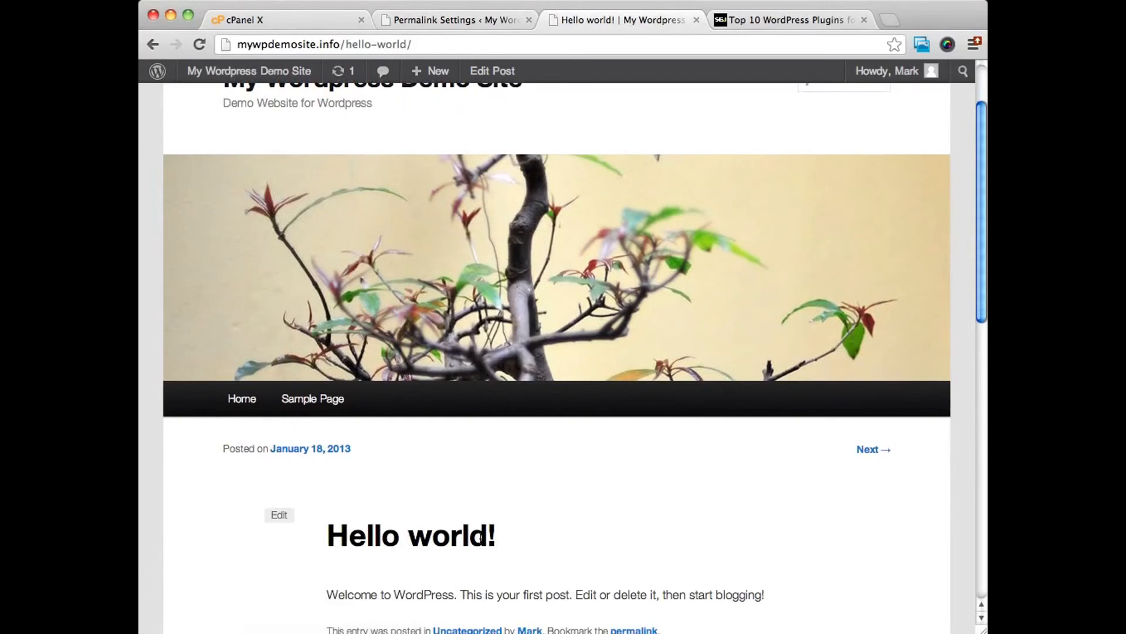
drag(481, 537, 328, 536)
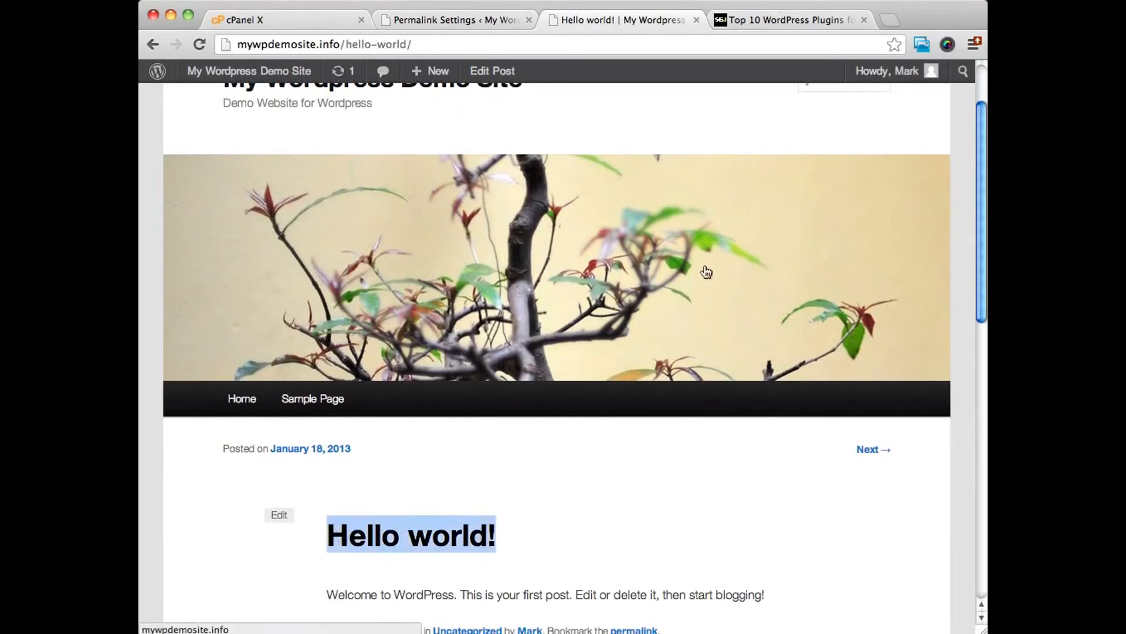
scroll(824, 368, down, 10)
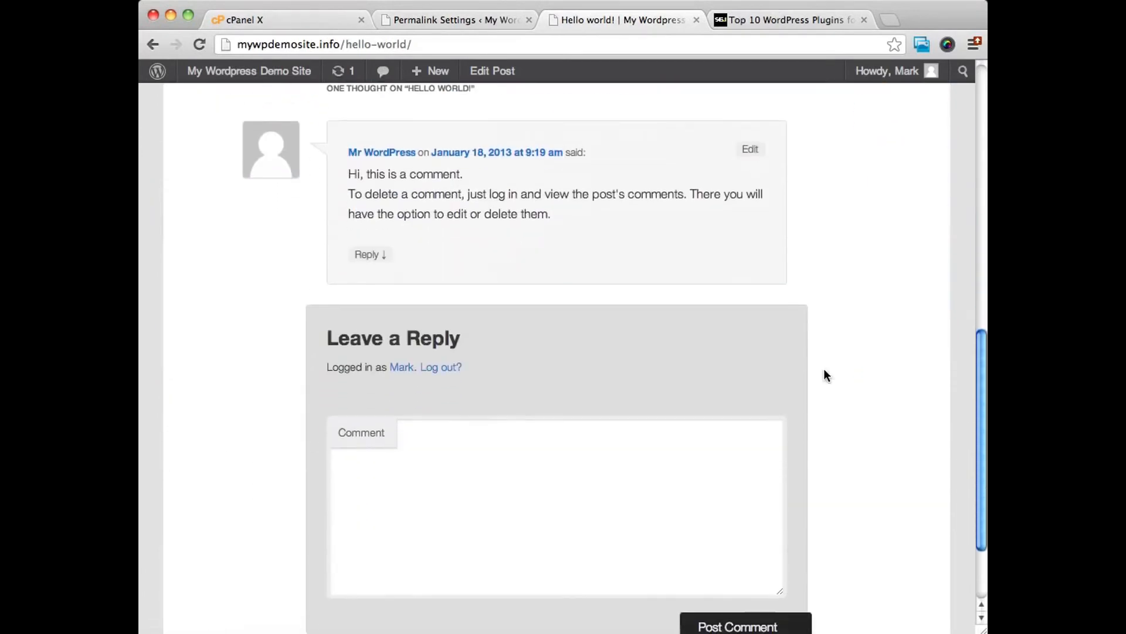
scroll(823, 368, up, 10)
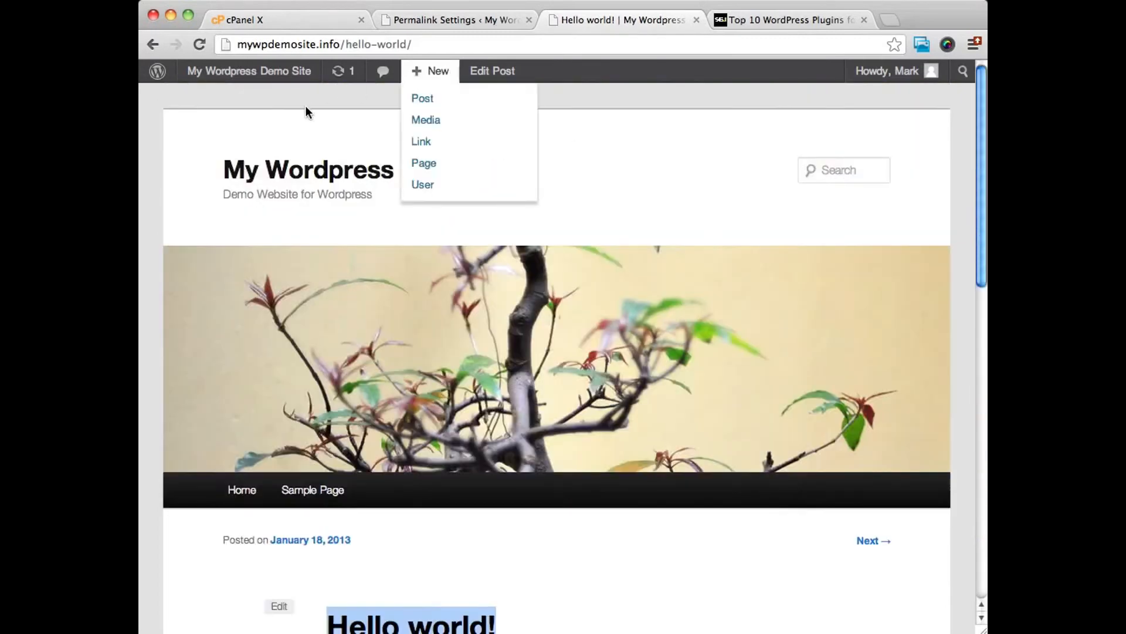
Go to the live site's home page and open "new post" to check its URL
click(395, 173)
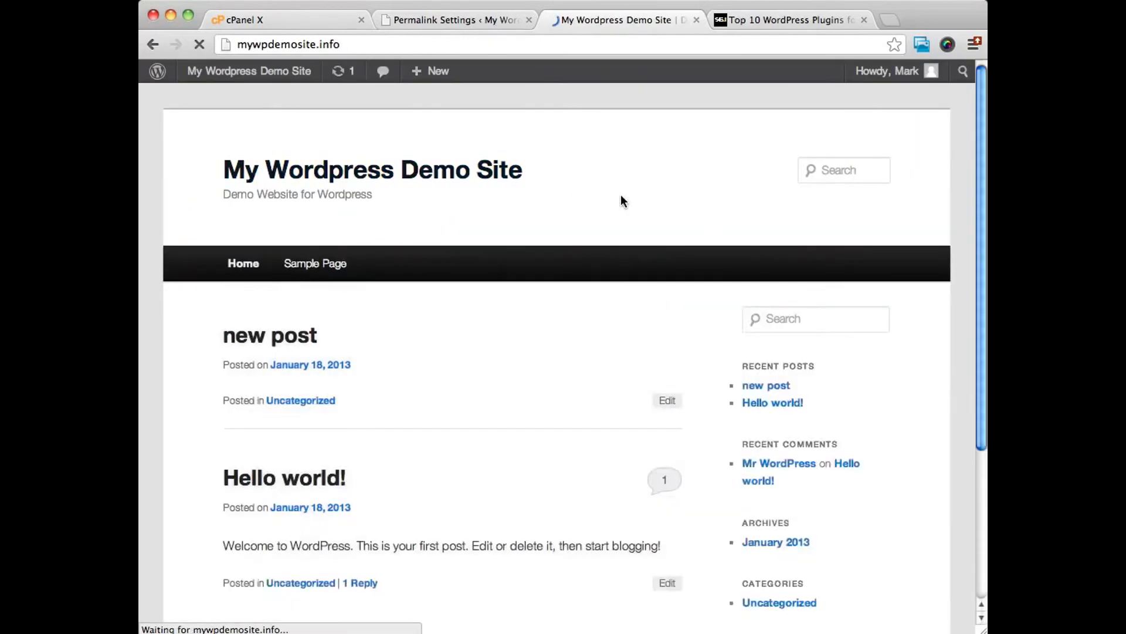
scroll(639, 193, down, 4)
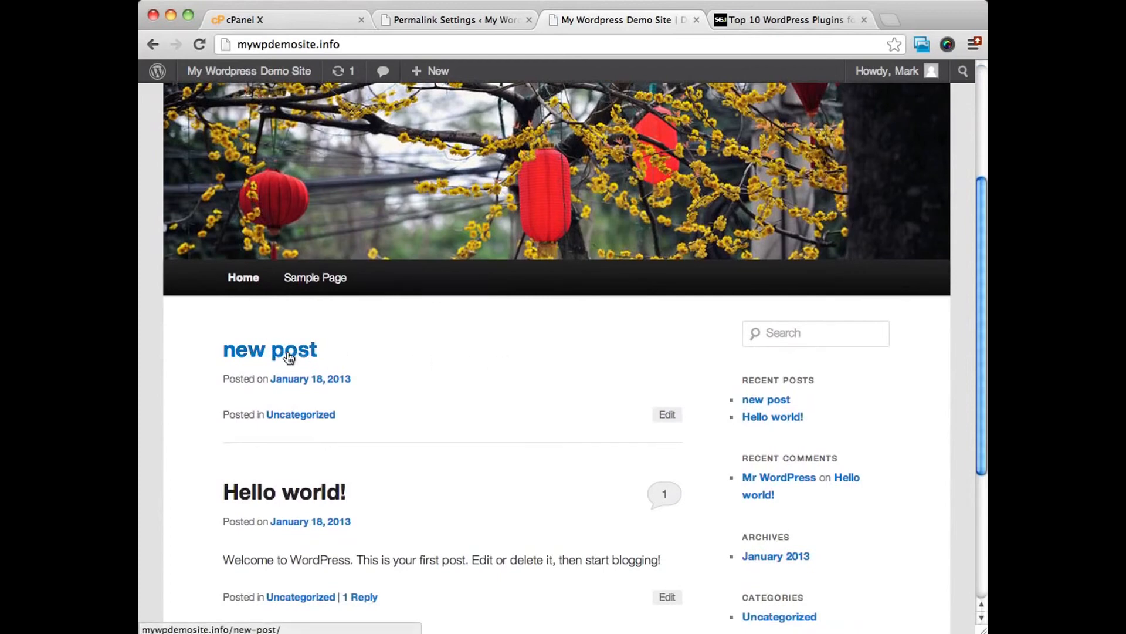
click(289, 358)
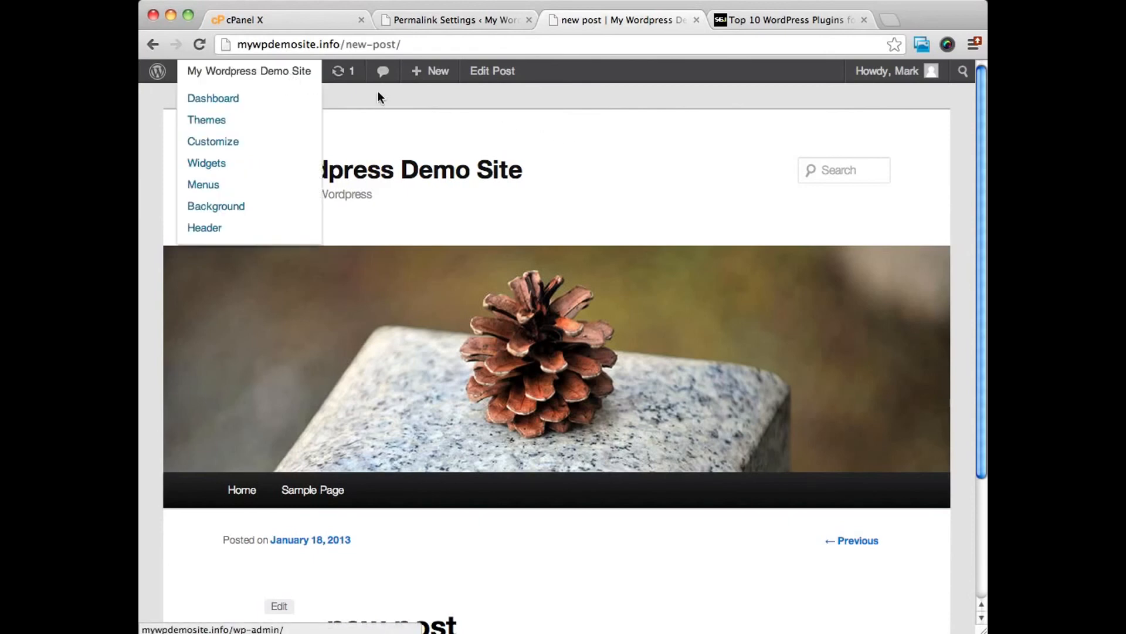
Save the Permalink settings again with the Post name structure selected
click(493, 20)
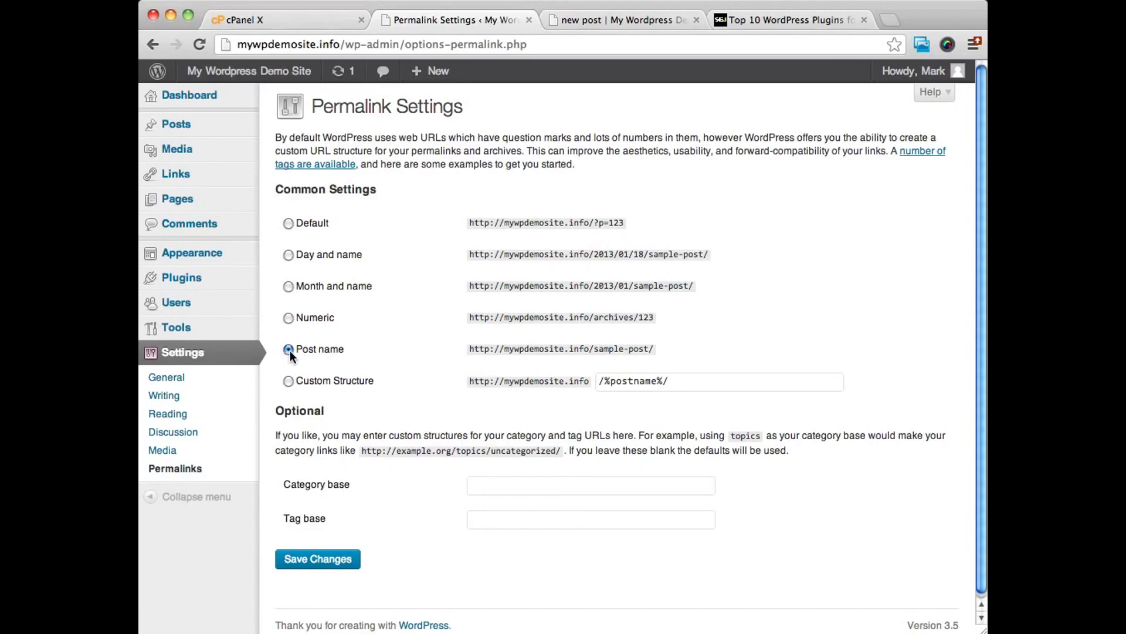
click(315, 562)
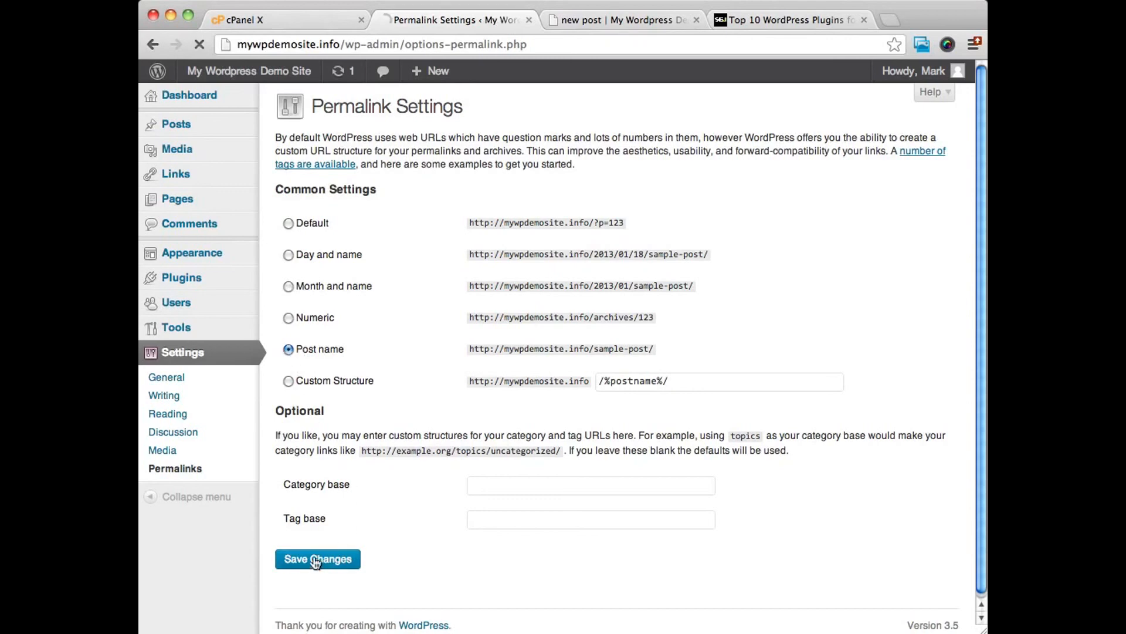